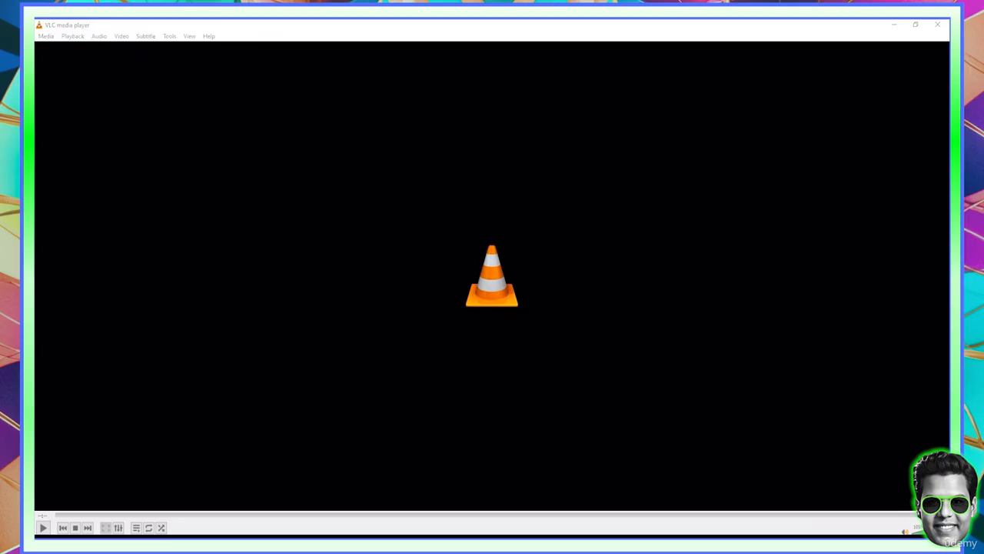
Step: Replay the loaded clip, then watch the tiger hunting video full screen from the start and close the player
click(43, 528)
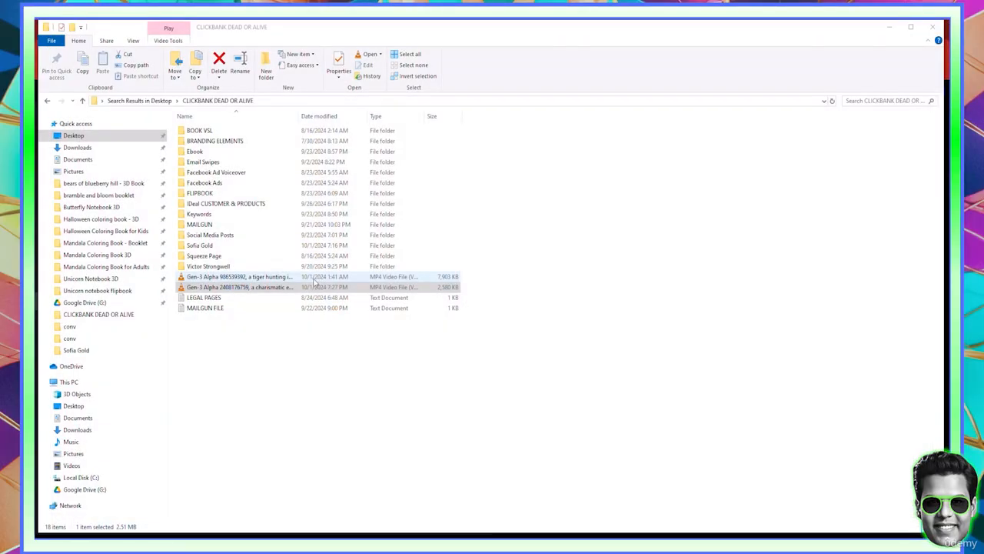
click(938, 25)
click(203, 278)
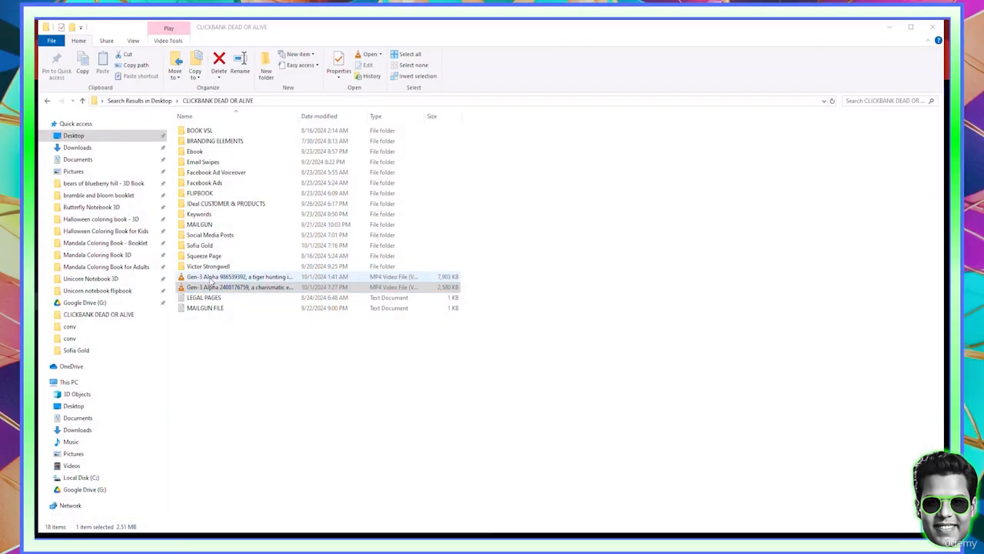
double_click(209, 281)
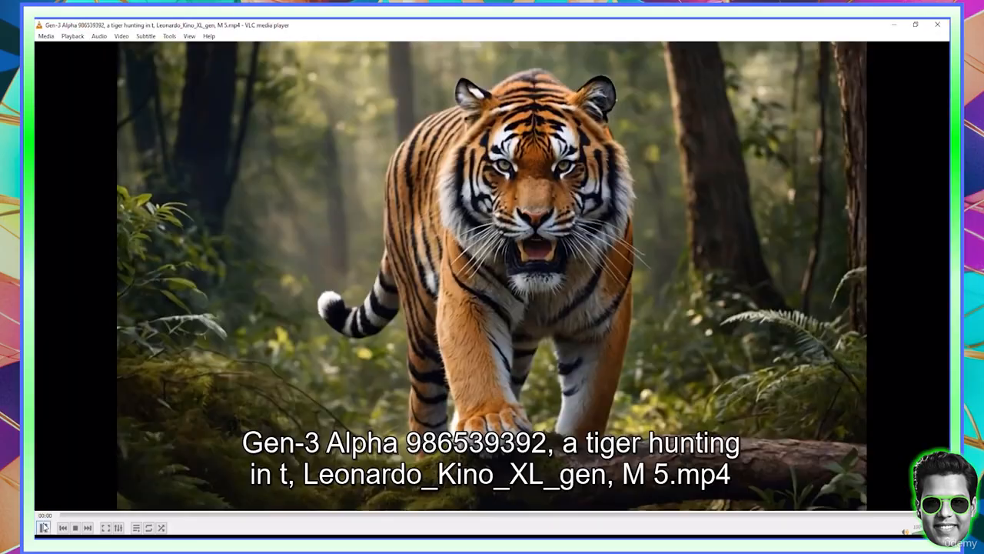
click(44, 527)
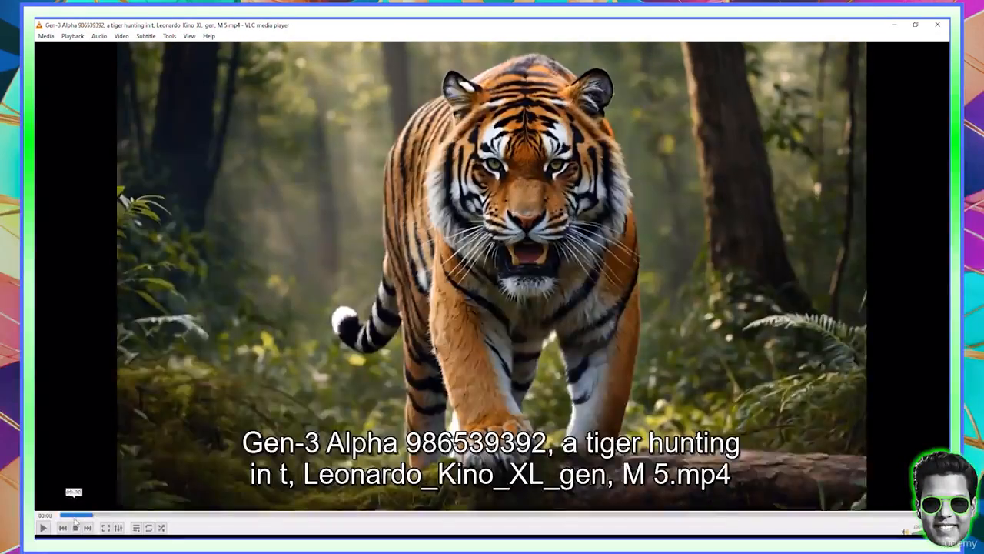
click(52, 515)
double_click(125, 385)
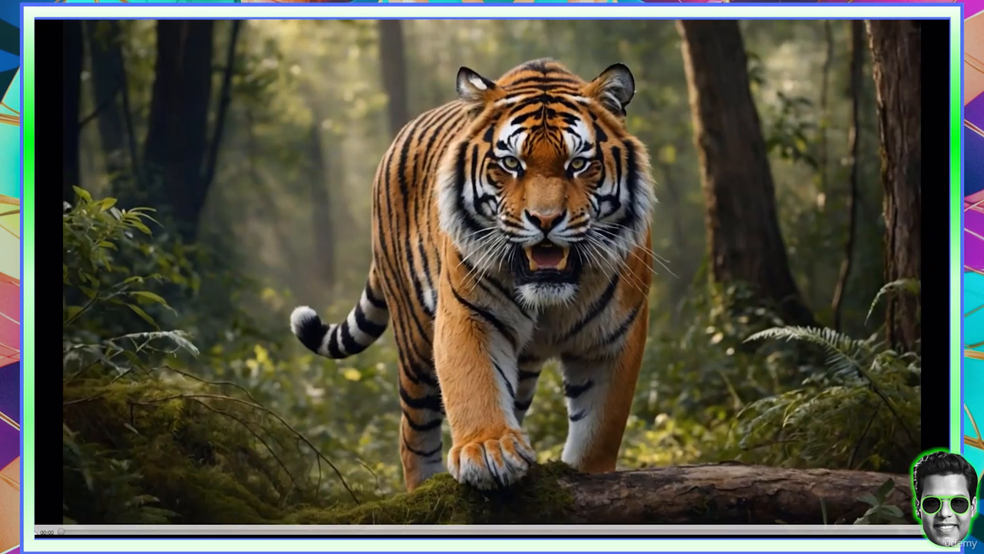
key(space)
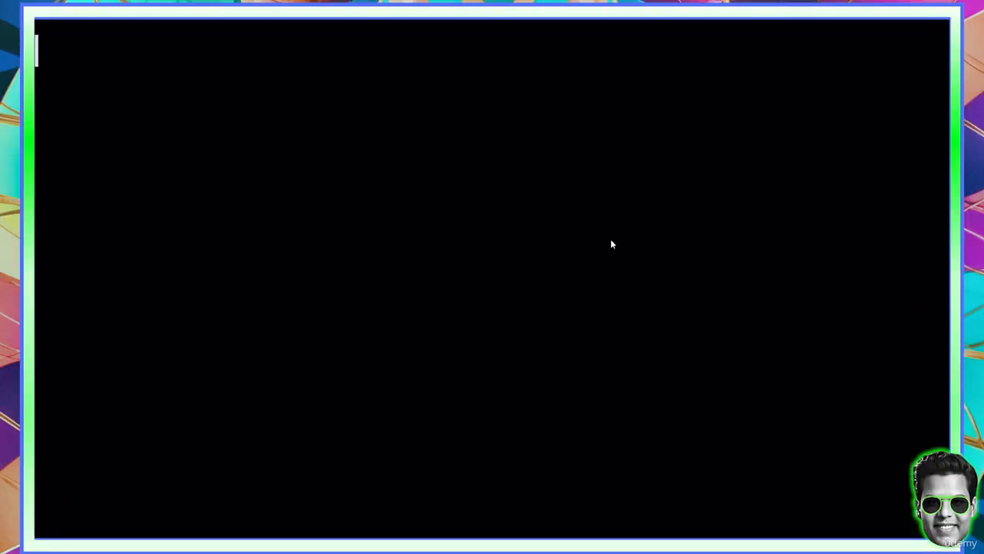
click(945, 25)
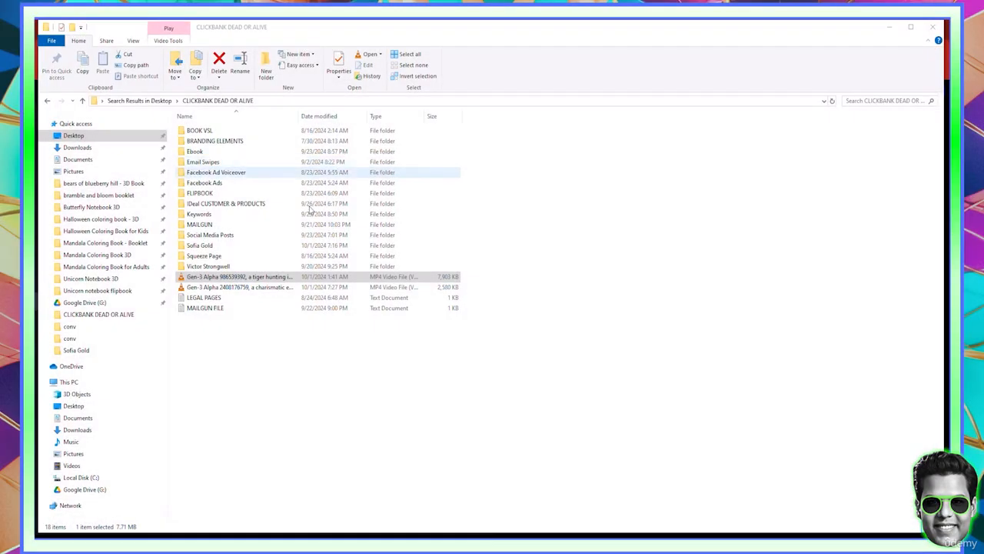
Step: Open the Sofia Gold folder and display its contents as large icons
double_click(206, 246)
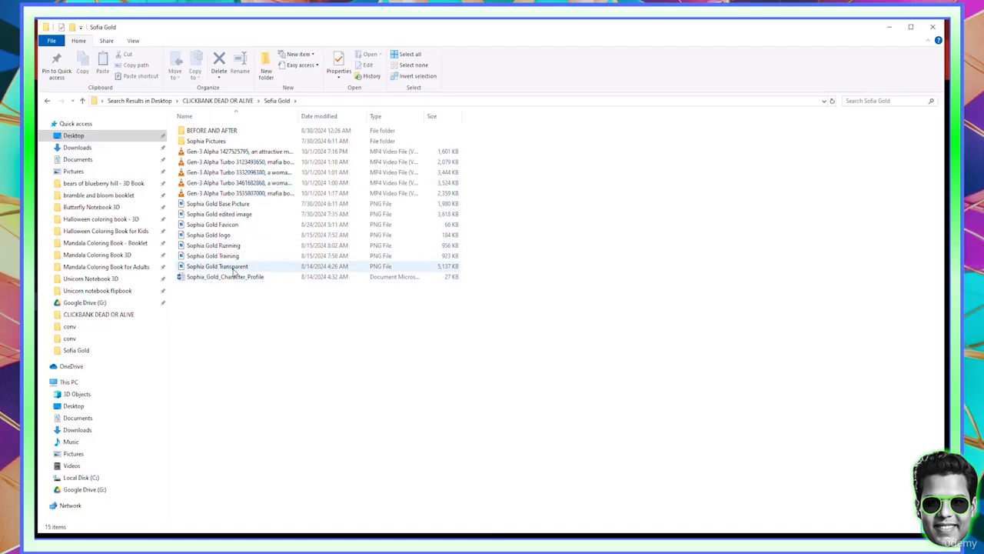
right_click(229, 320)
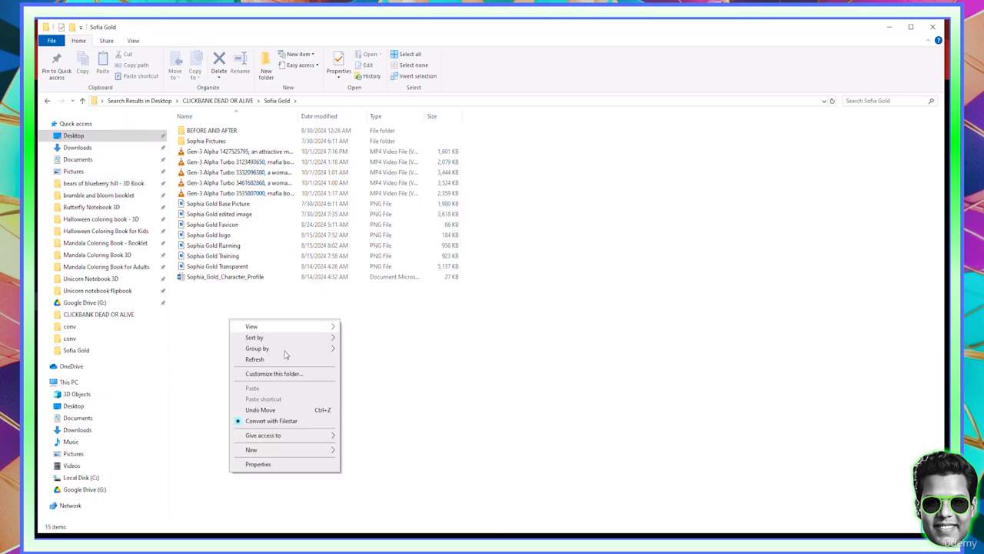
mouse_move(274, 327)
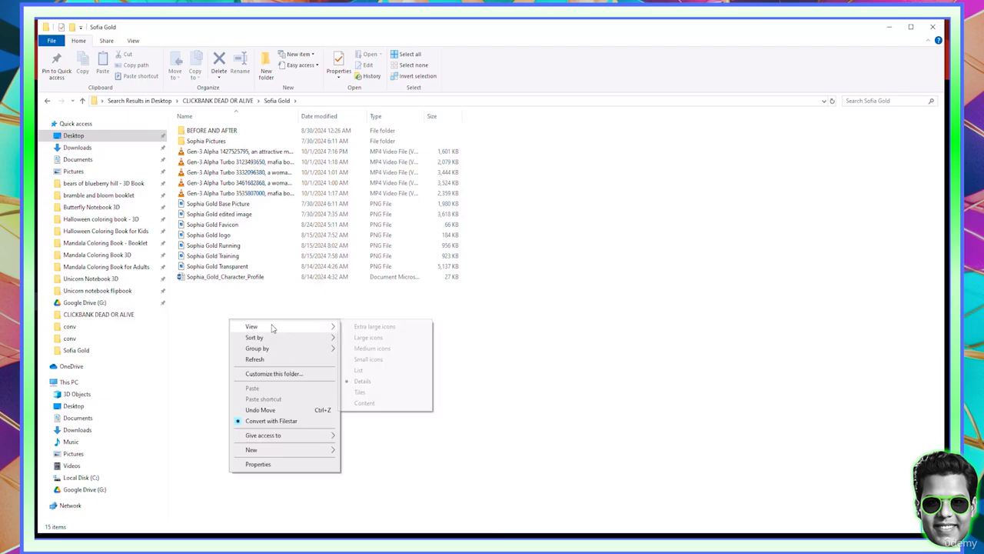
click(369, 338)
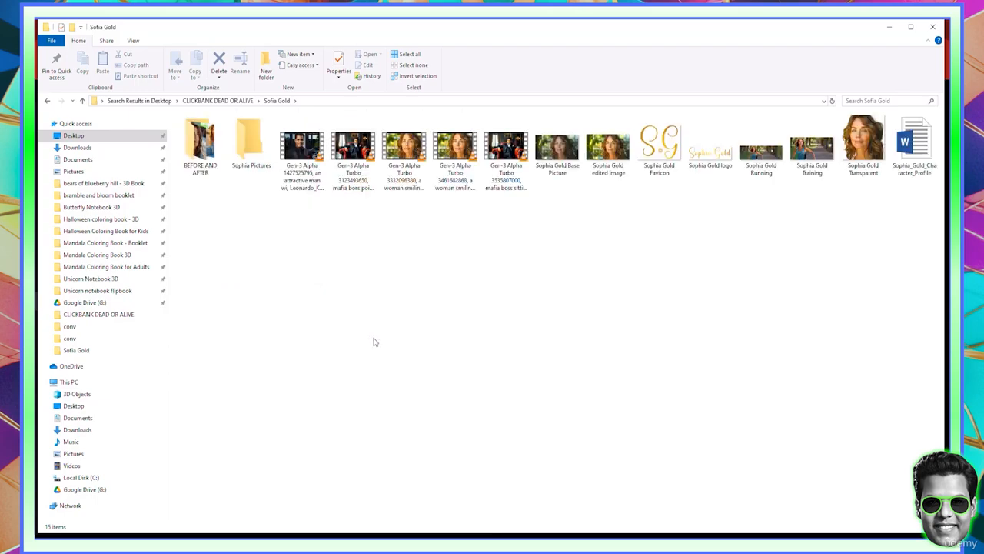
click(605, 163)
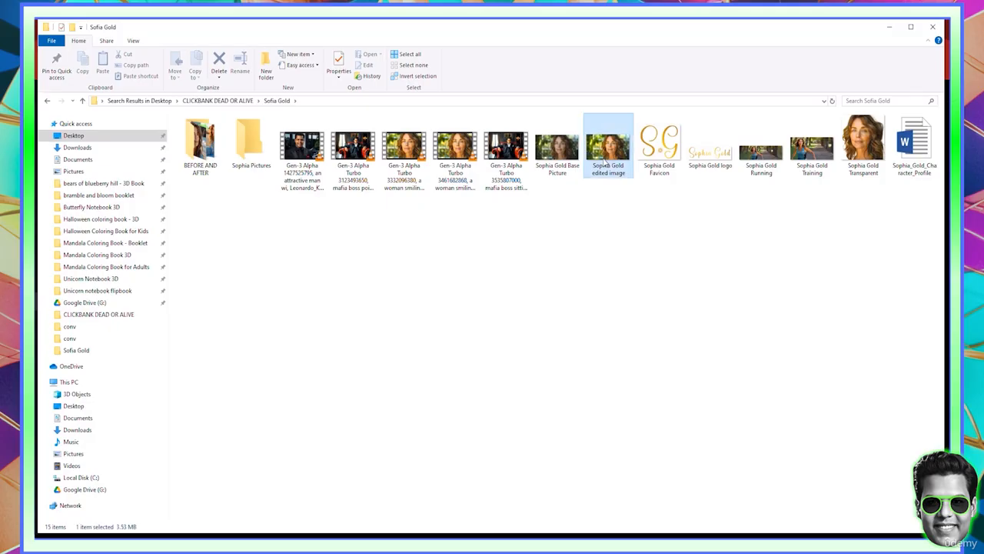
double_click(605, 163)
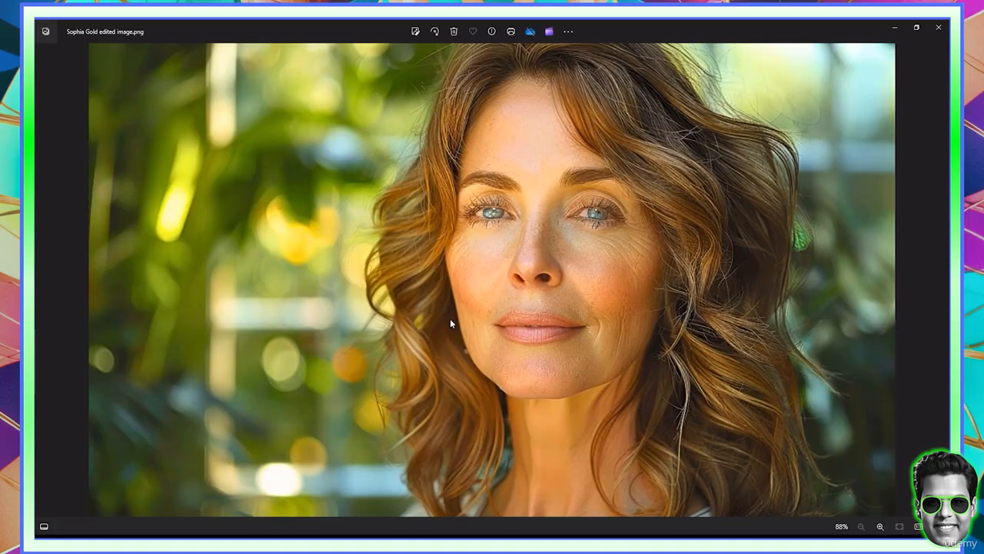
click(941, 27)
Step: Watch the two Gen-3 Alpha Turbo videos of the smiling woman, closing the player after each one
click(402, 166)
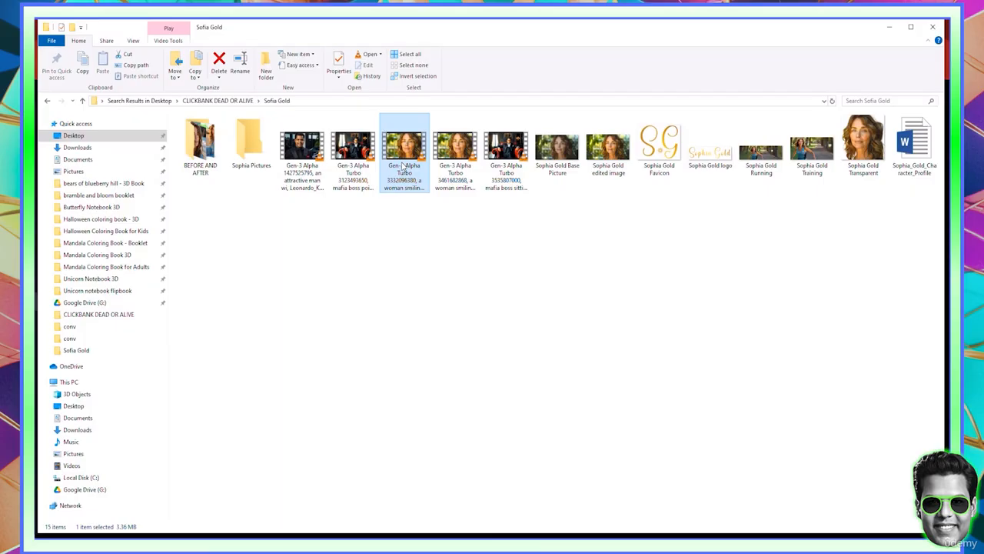
double_click(402, 166)
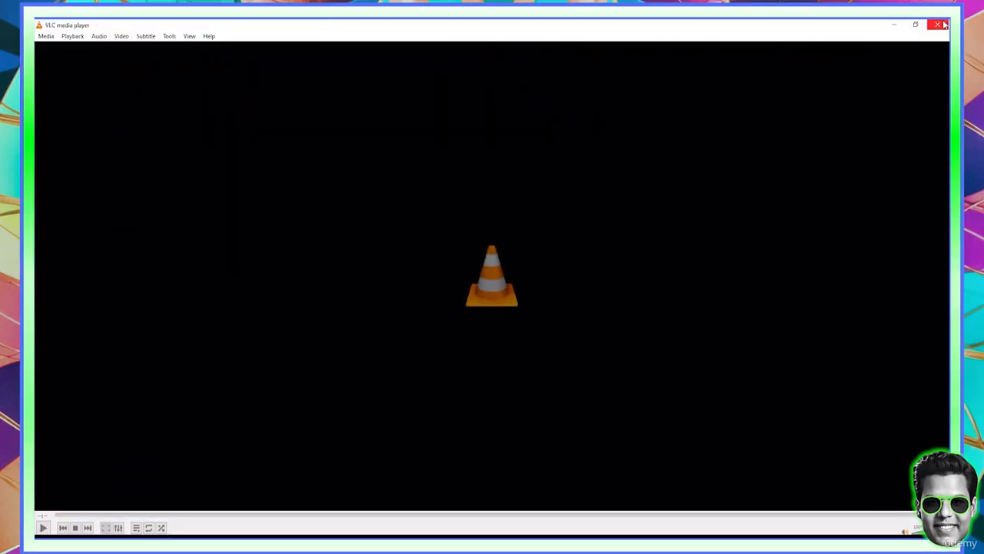
click(937, 25)
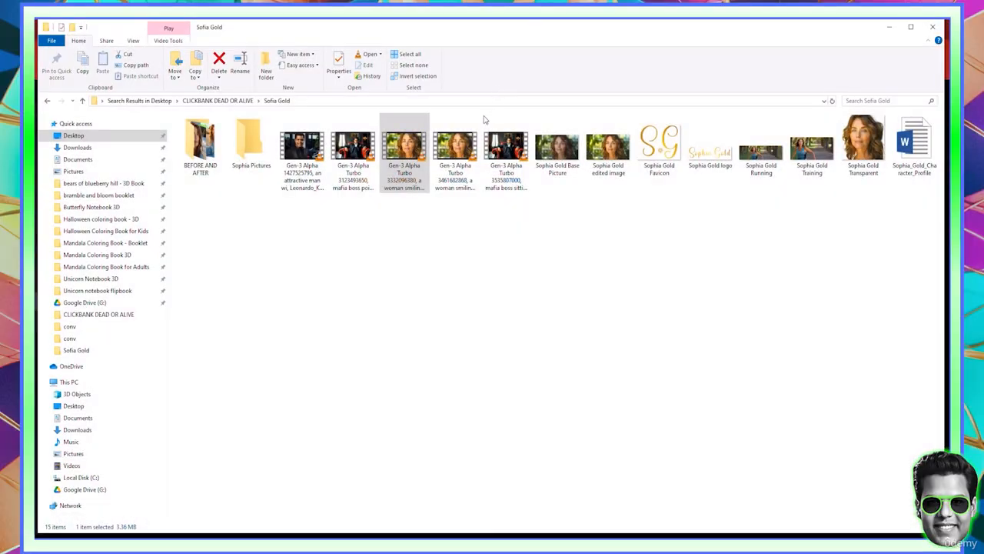
double_click(454, 156)
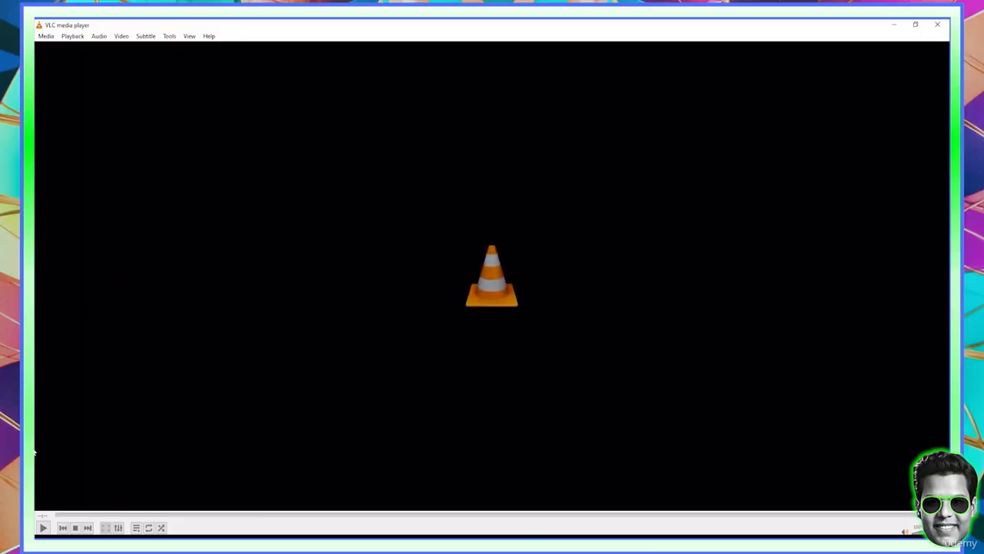
click(42, 528)
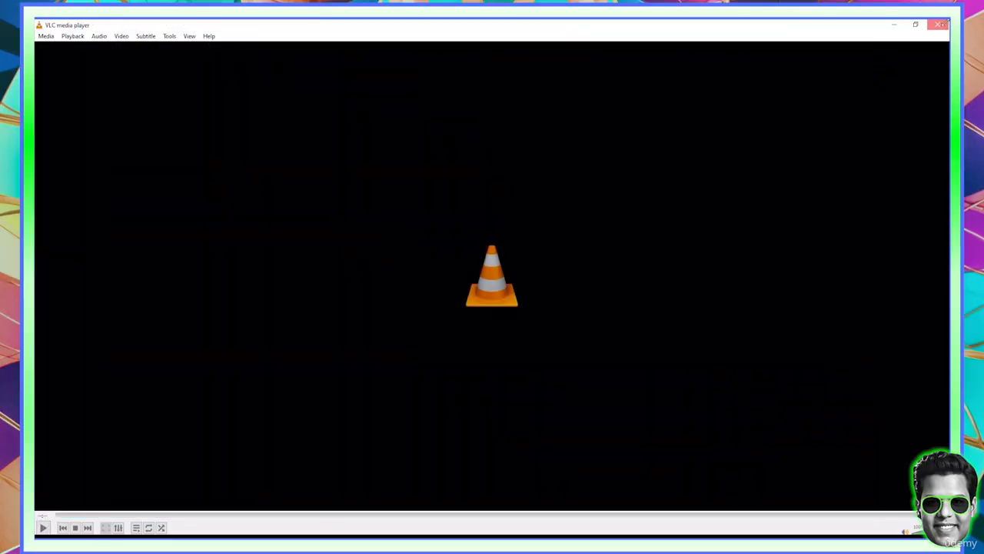
click(937, 25)
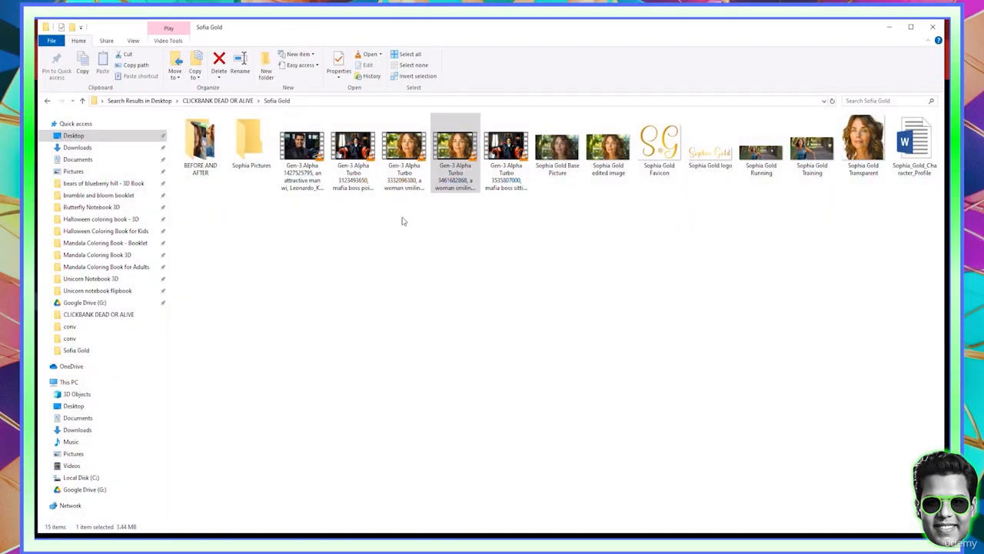
Step: Watch the Gen-3 Alpha video of the attractive man and the first mafia boss video, closing the player after each
click(301, 161)
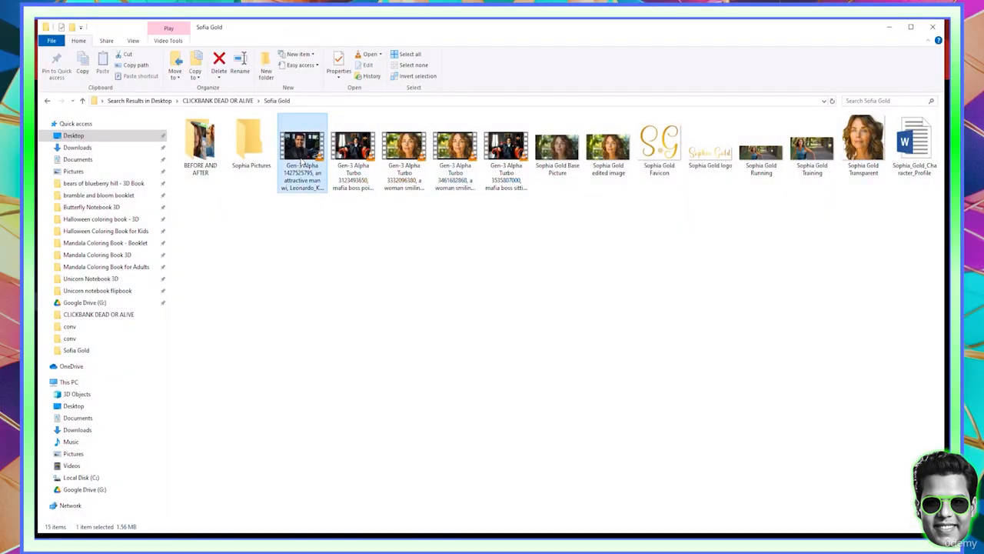
double_click(302, 160)
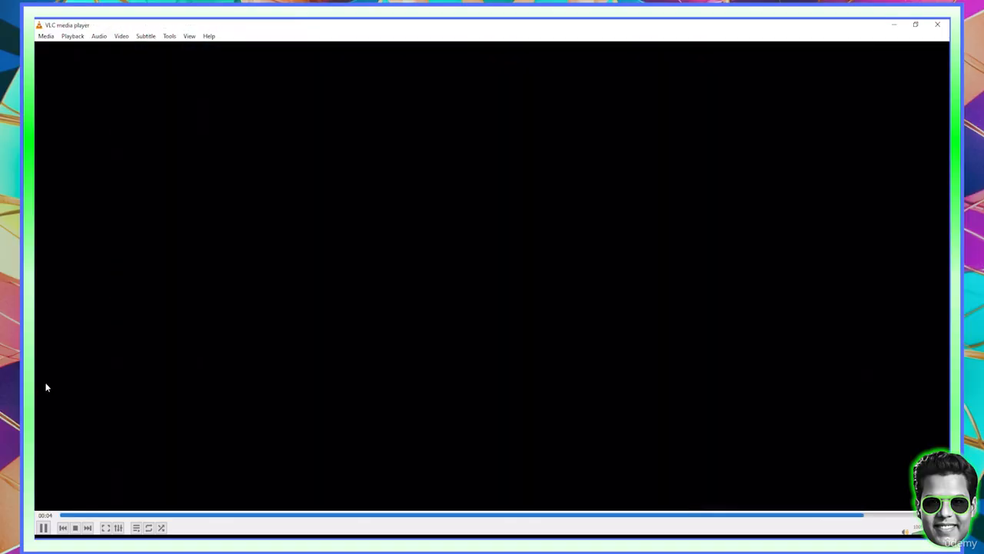
click(937, 24)
click(344, 148)
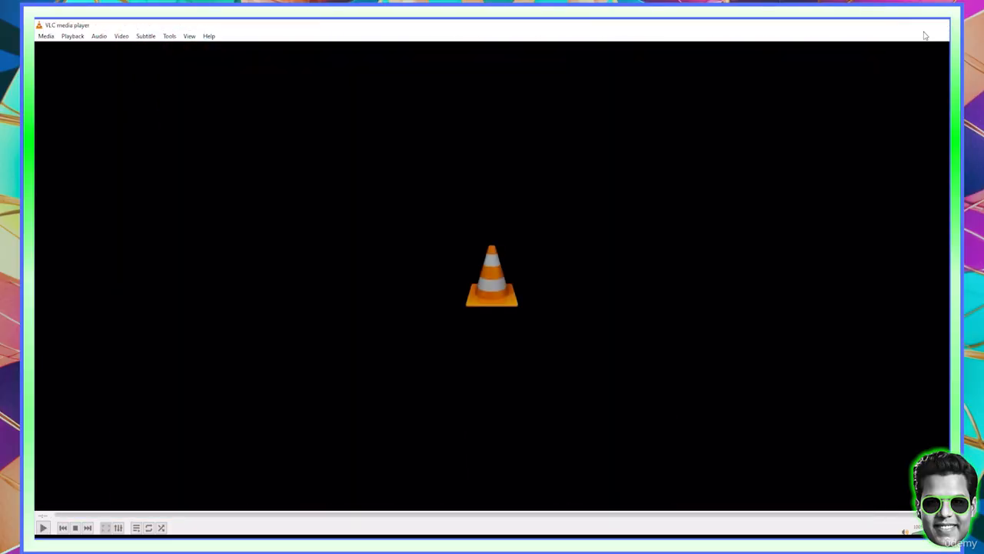
click(937, 25)
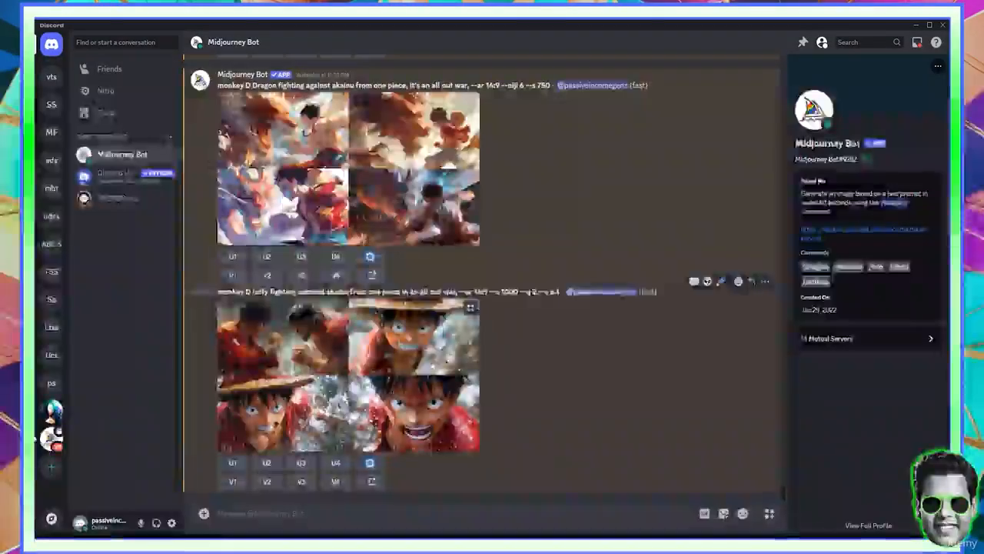
Step: In Discord's Midjourney Bot chat, inspect the blue-hatted wizard image grid enlarged and upscale its first image
scroll(354, 377, up, 5)
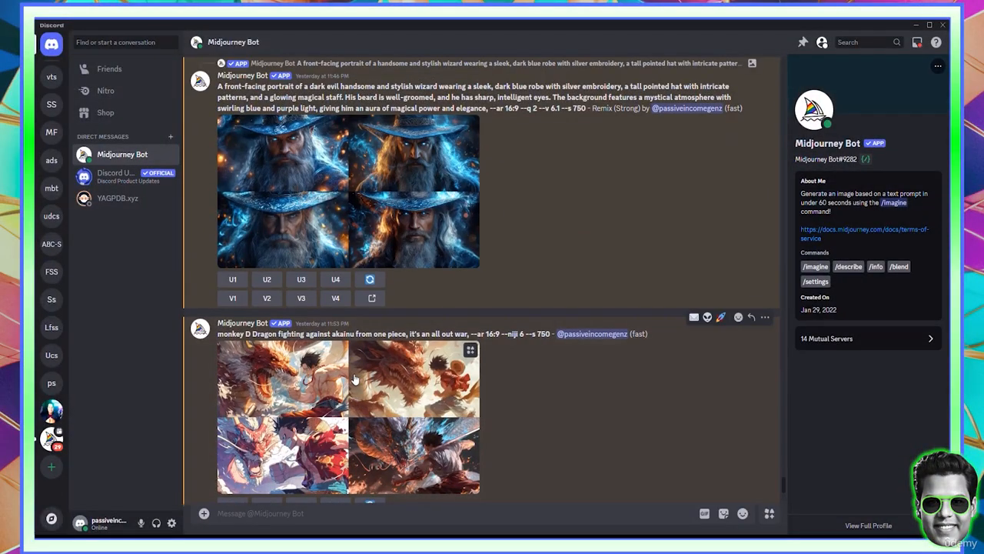
click(323, 226)
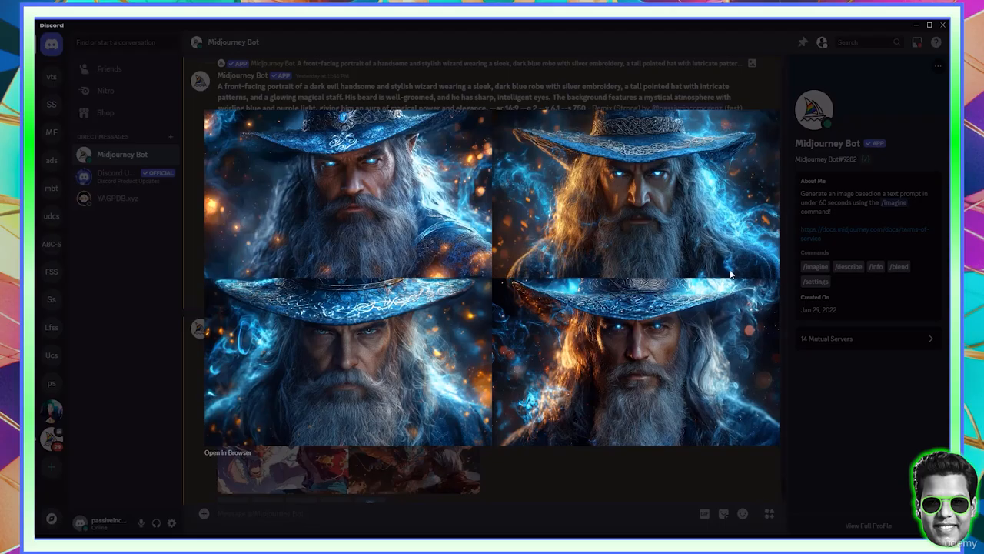
click(810, 414)
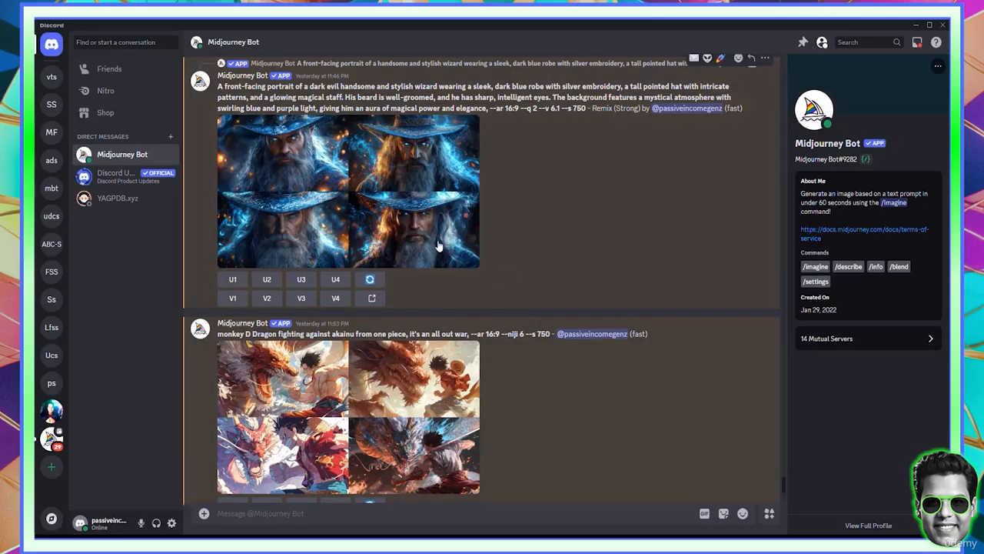
click(232, 279)
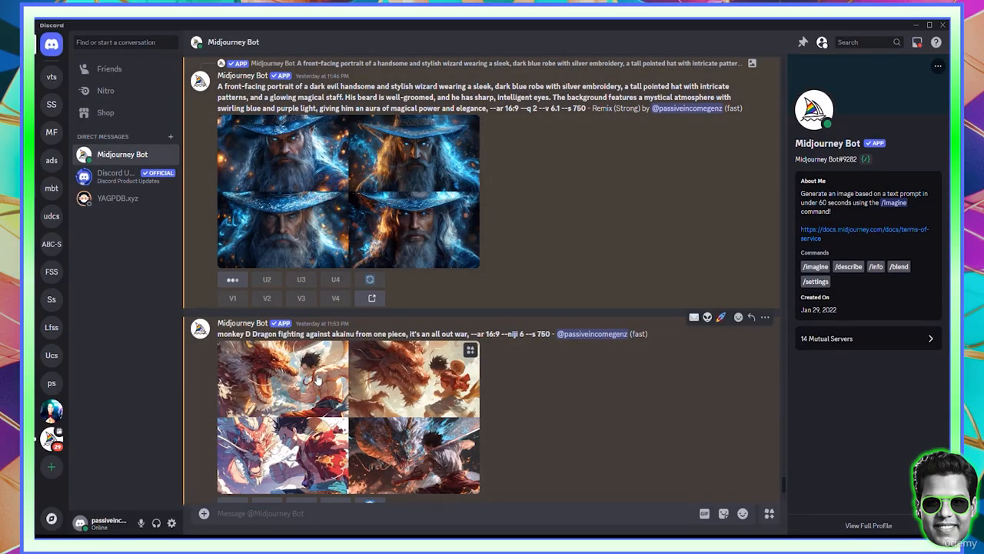
Step: Enlarge the upscaled wizard image, save it as a PNG in the Downloads folder, and close the preview
scroll(318, 379, down, 10)
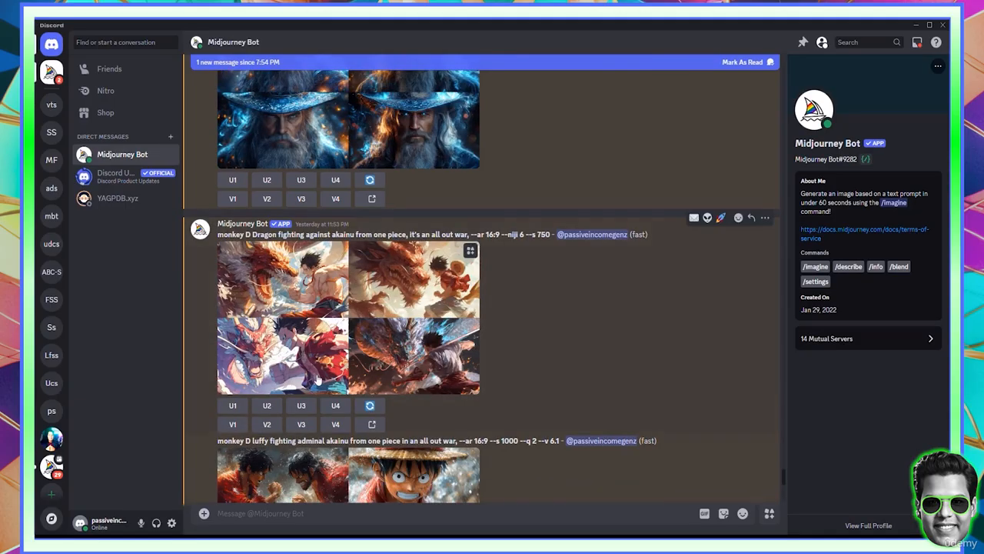
click(337, 327)
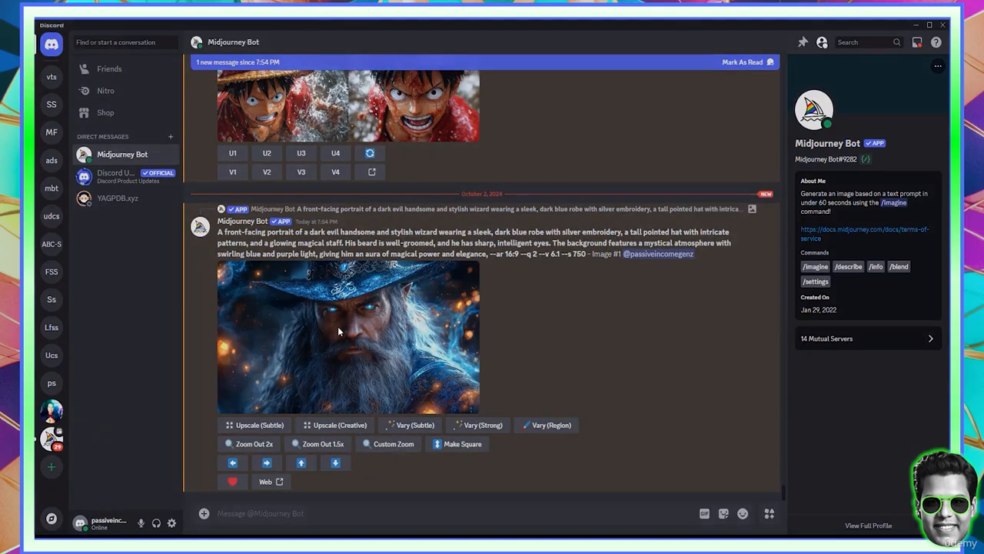
right_click(485, 252)
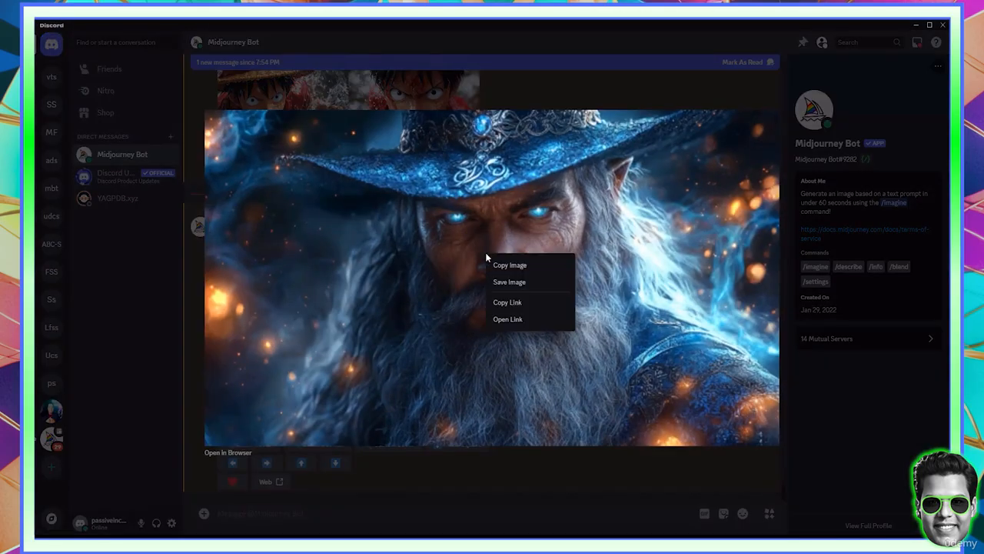
click(506, 283)
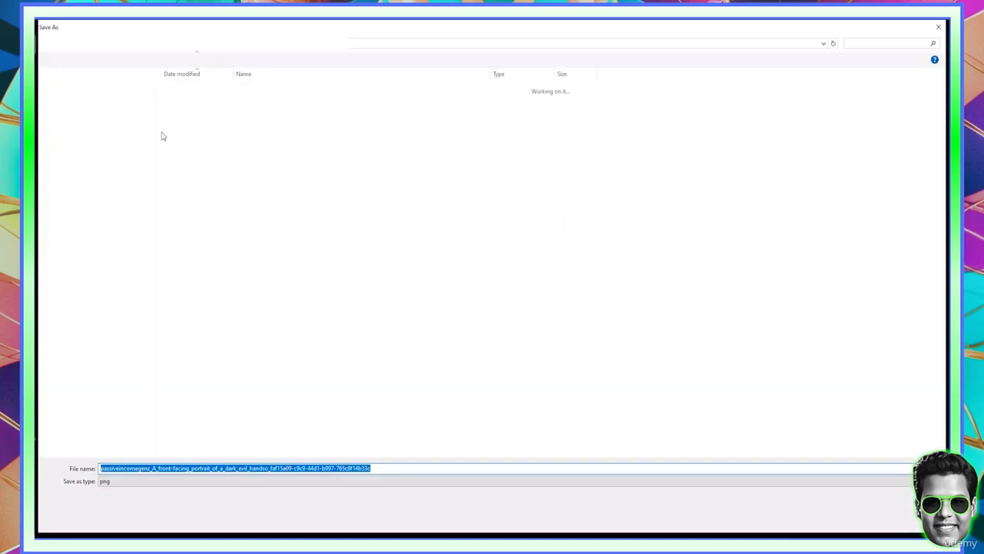
click(94, 106)
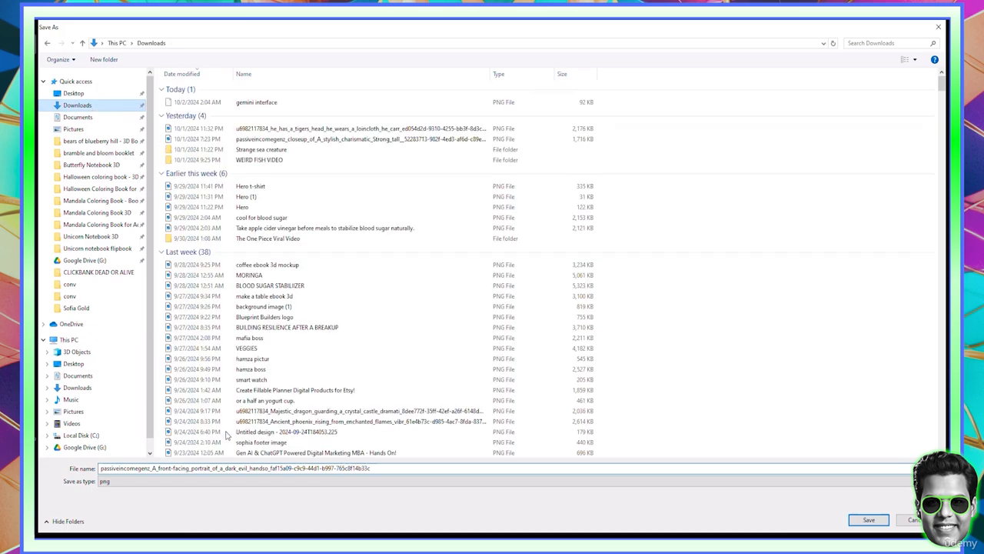
click(880, 523)
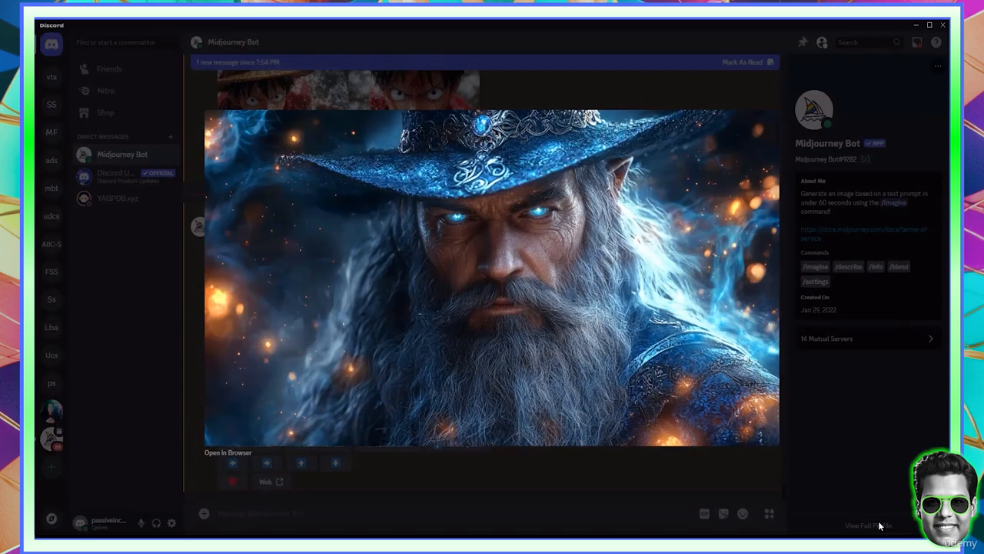
click(535, 492)
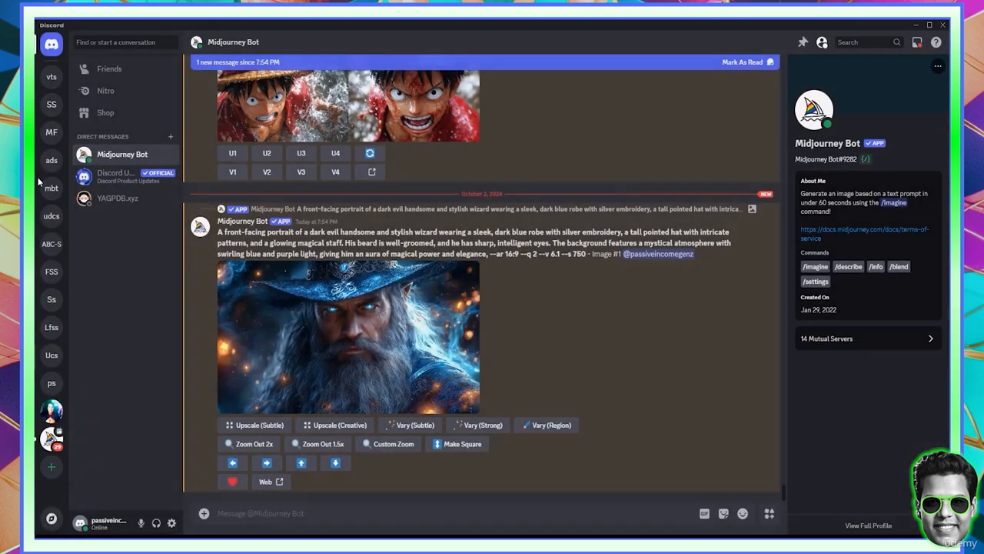
Step: In the viral thumbnails server's general channel, start InsightFaceSwap's /swapid command and attach the downloaded wizard portrait PNG
click(52, 80)
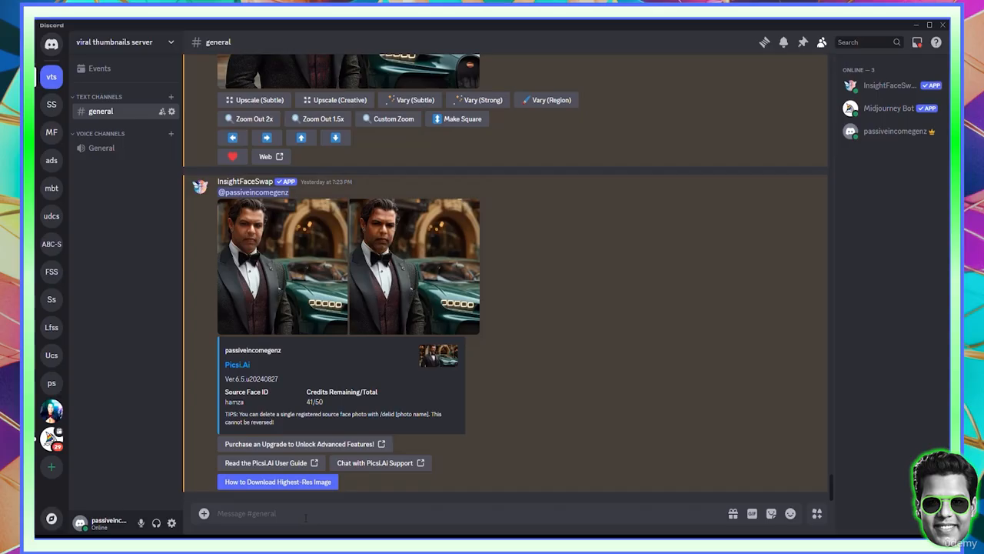
text(/)
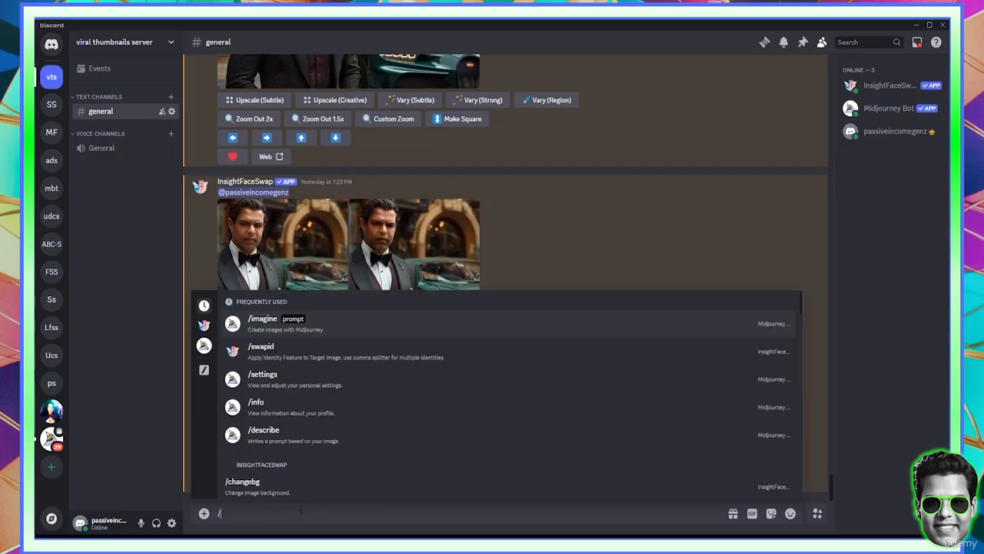
click(264, 361)
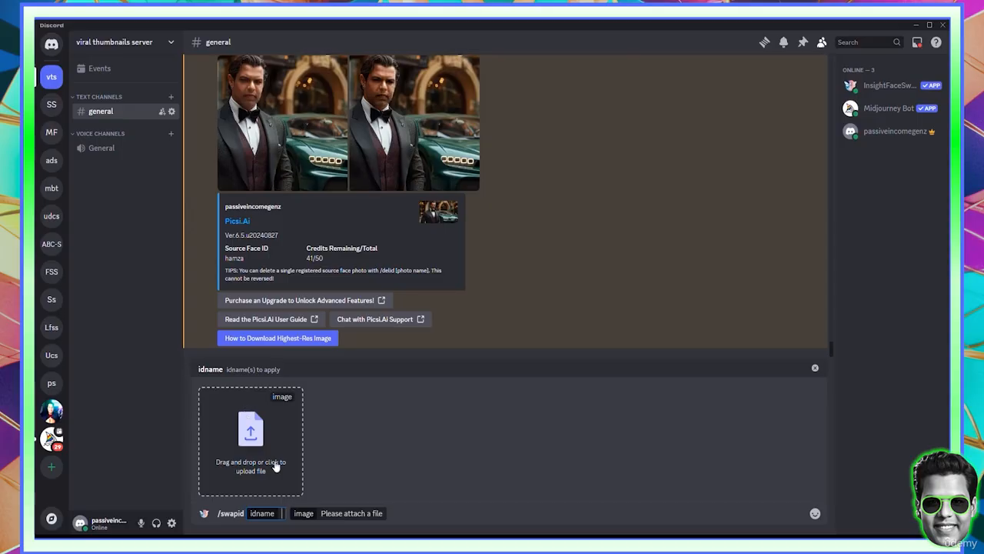
click(253, 454)
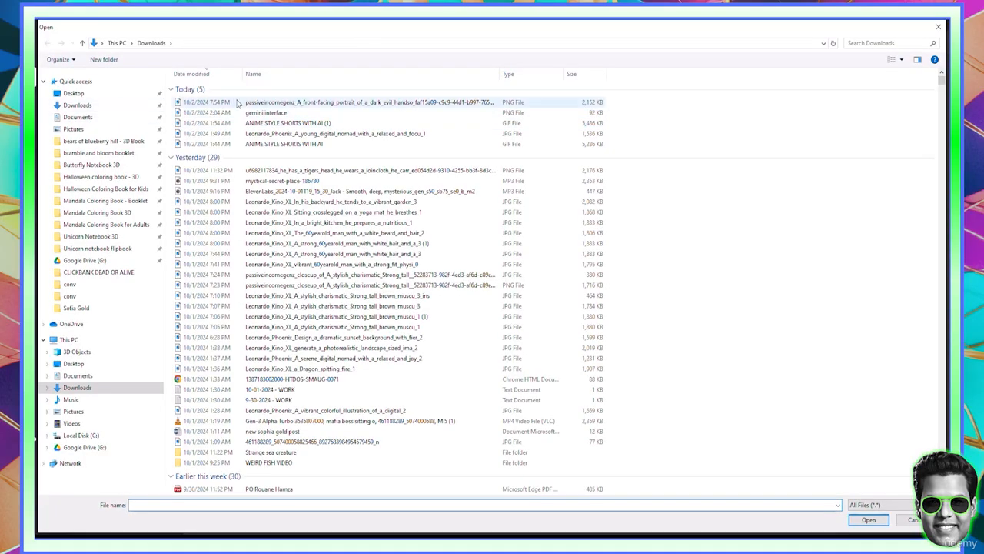
double_click(252, 106)
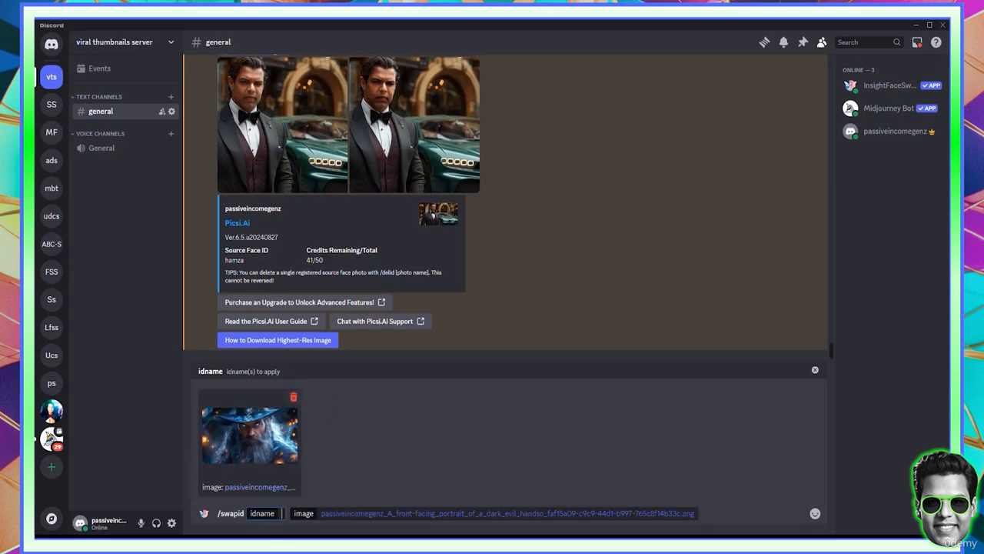
Step: Enter the registered source face's name as the idname and submit the face swap
text(hamz)
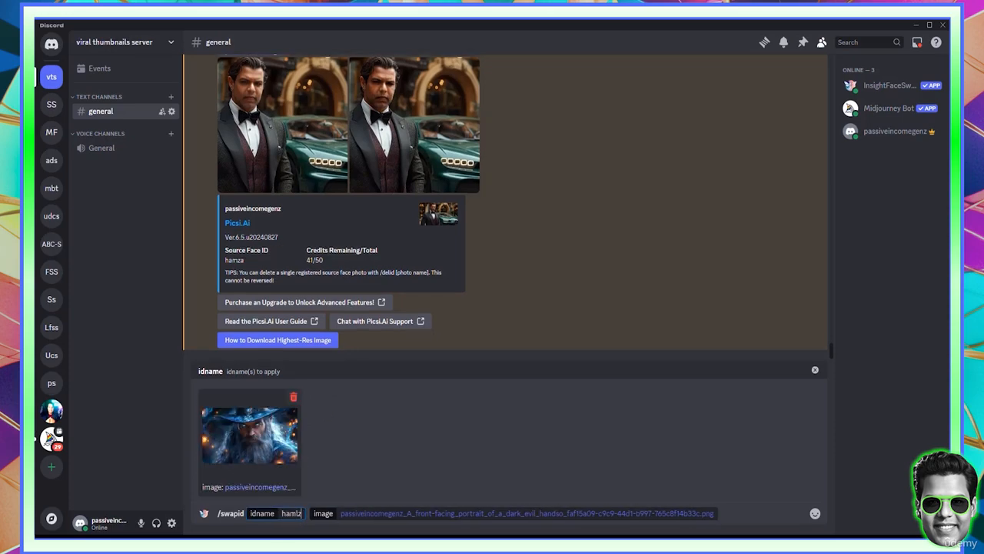
key(BackSpace)
key(BackSpace)
text(mza)
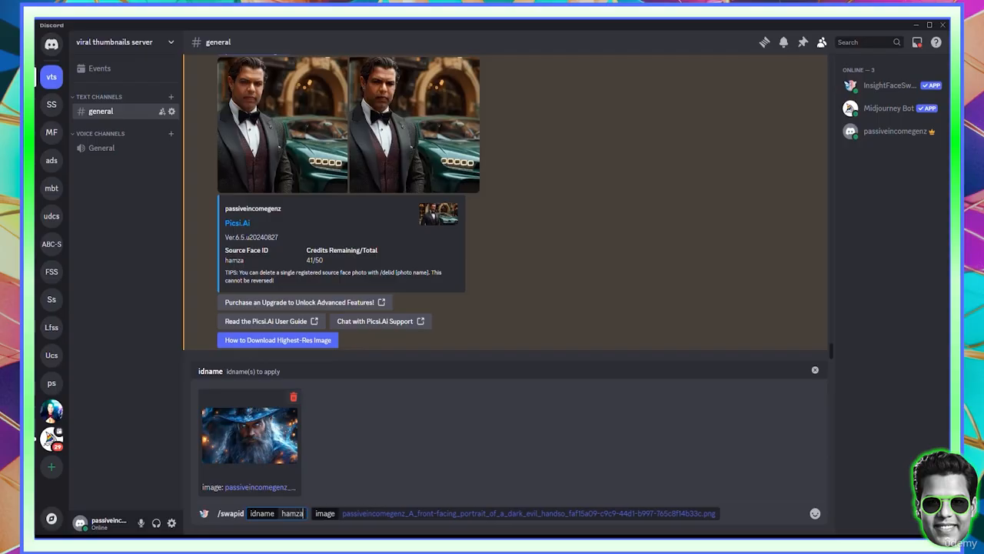
key(Return)
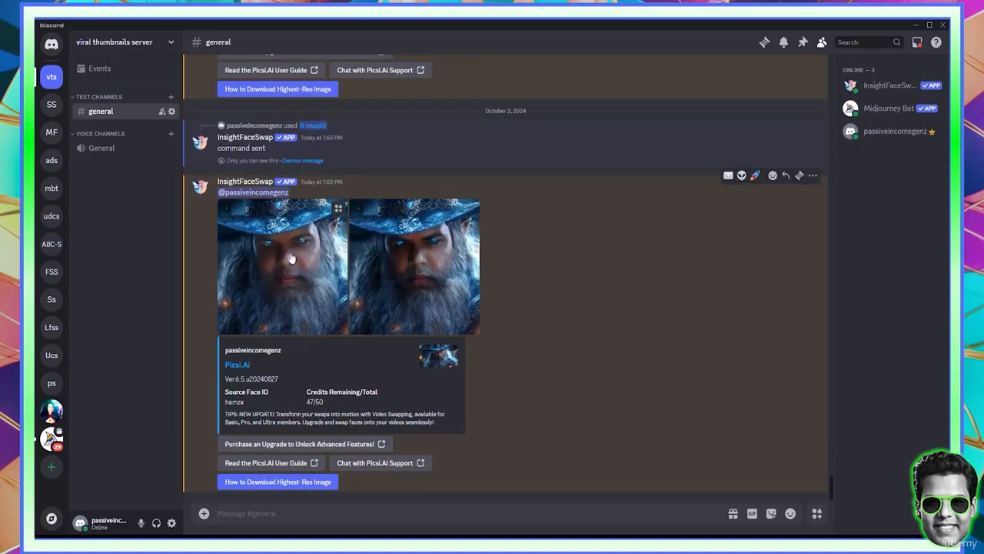
Step: Inspect both face-swapped wizard images enlarged, closing the preview after each one
click(292, 259)
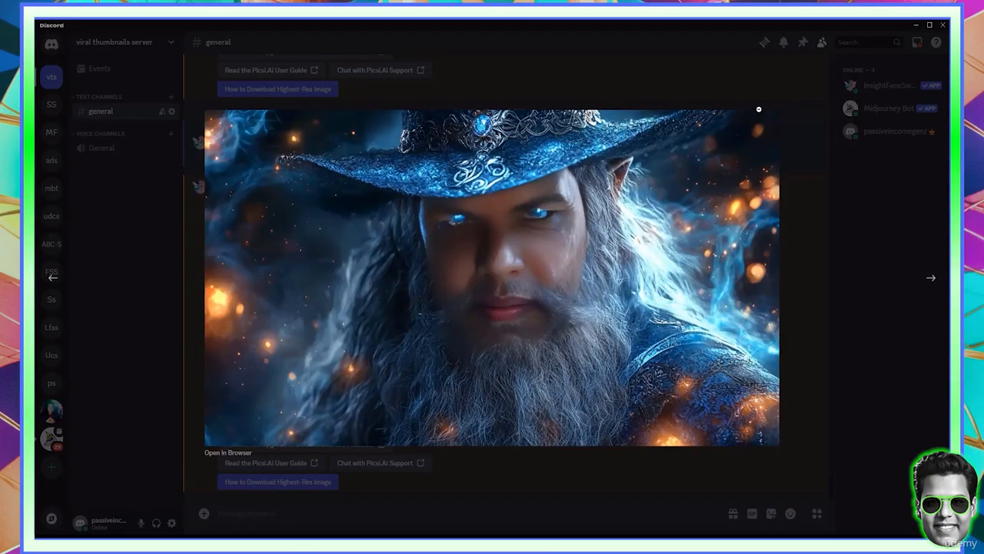
click(122, 296)
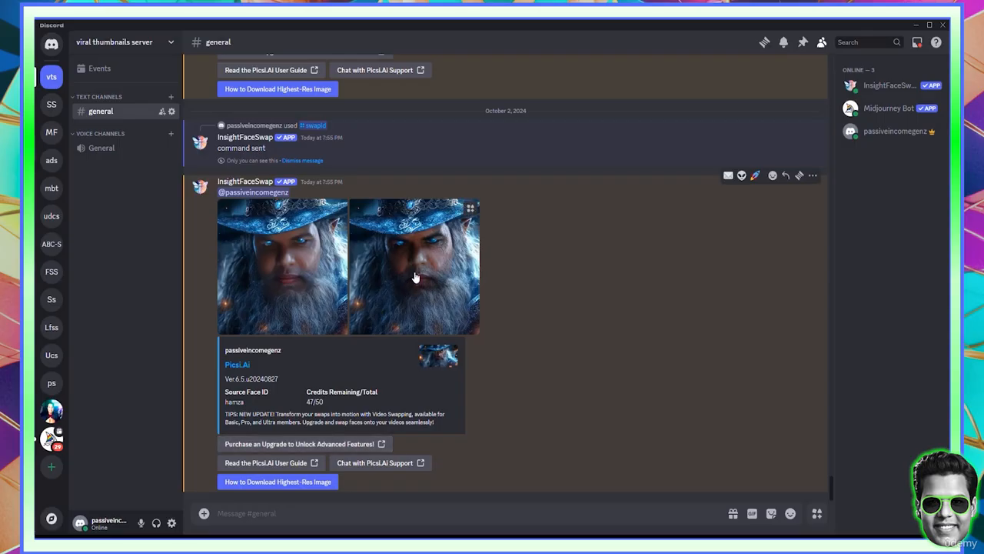
click(416, 276)
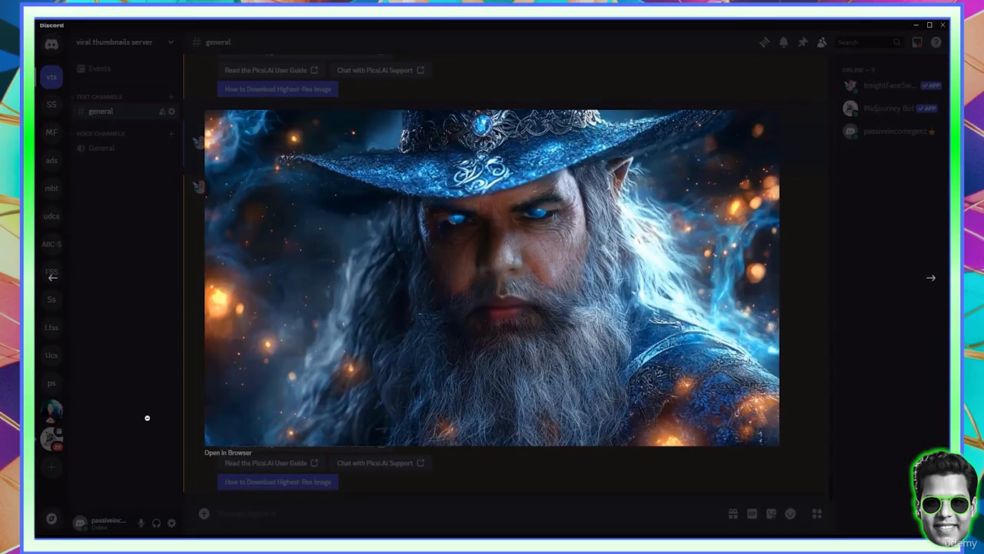
click(159, 399)
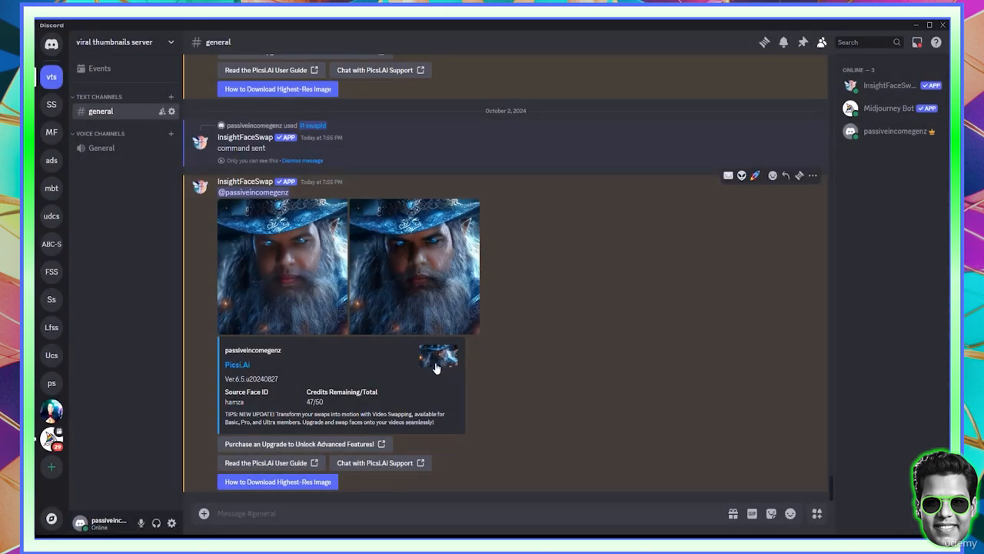
Step: Switch to Runway's Generative Video page in Chrome and upload the original wizard portrait PNG from Downloads as the first frame
click(915, 24)
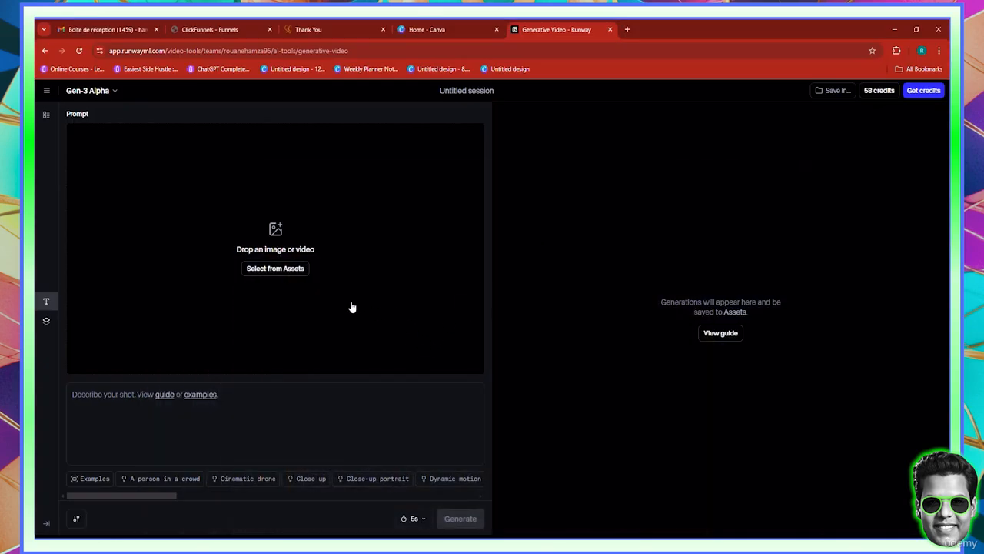
click(287, 272)
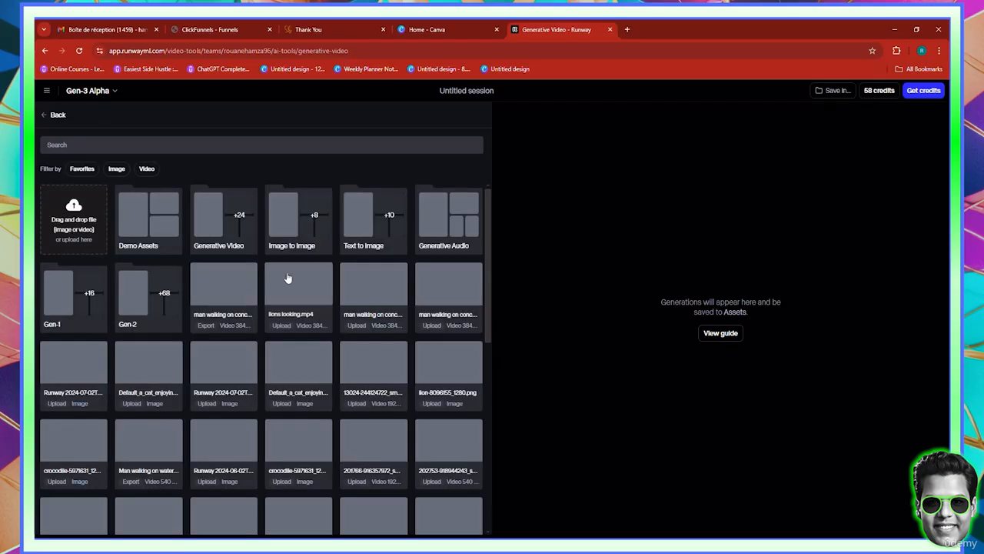
click(71, 223)
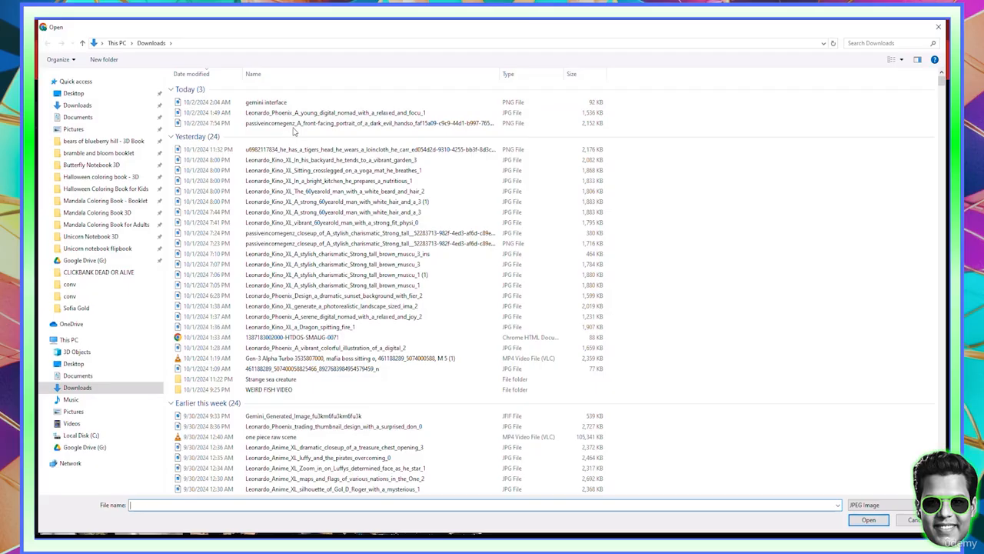
double_click(296, 123)
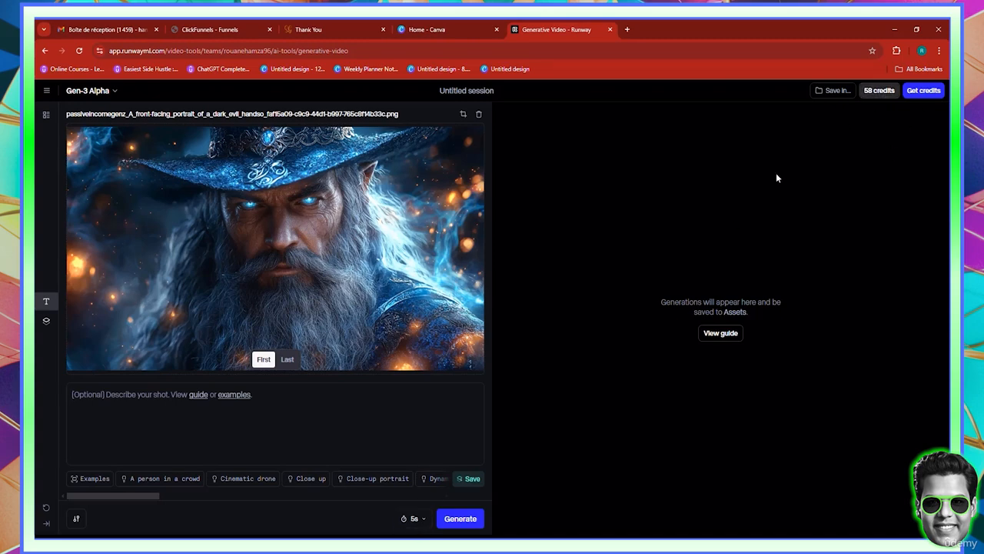
Step: Keep the Gen-3 Alpha model, enter the prompt "Wizard Evil Smile.", look through the preset suggestions, and generate a 5-second video
click(94, 91)
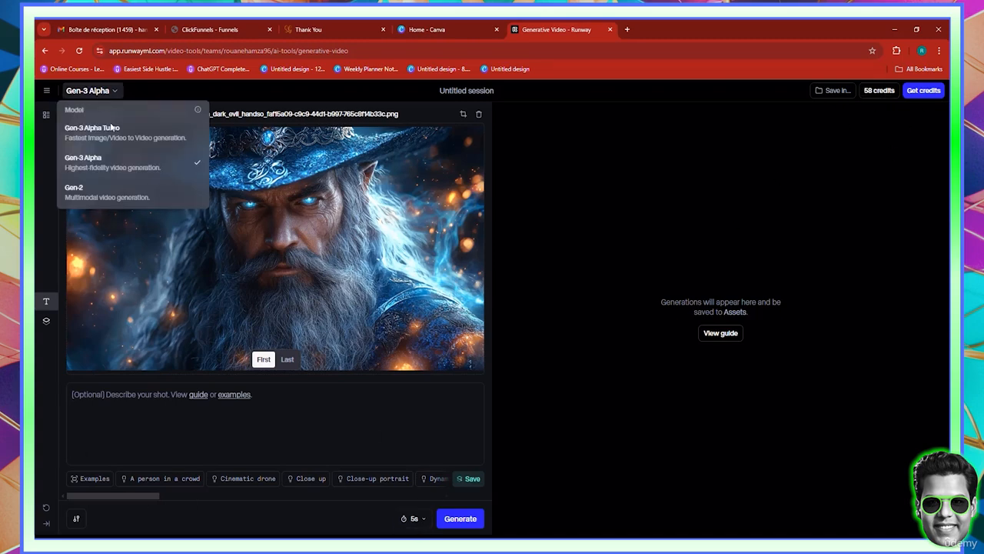
click(140, 405)
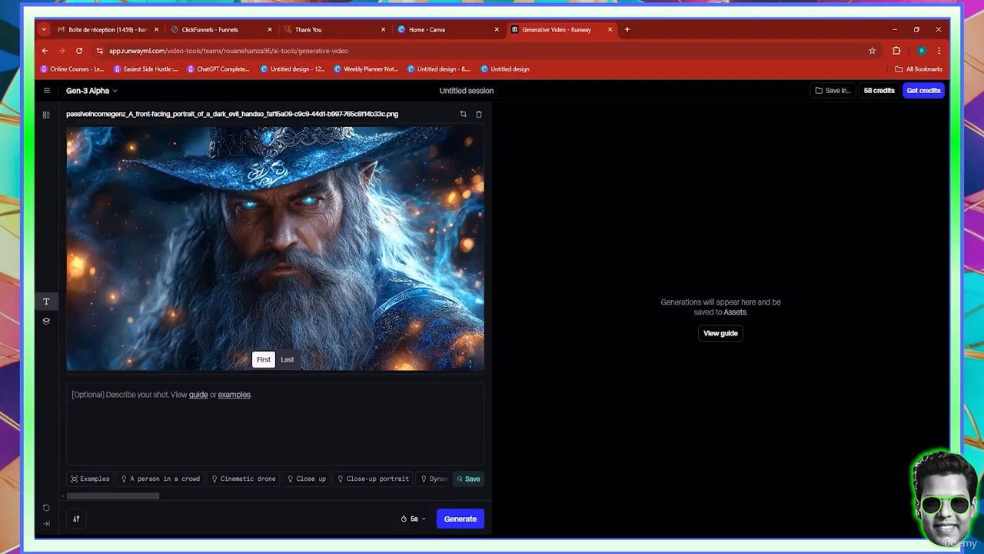
text(Wizard)
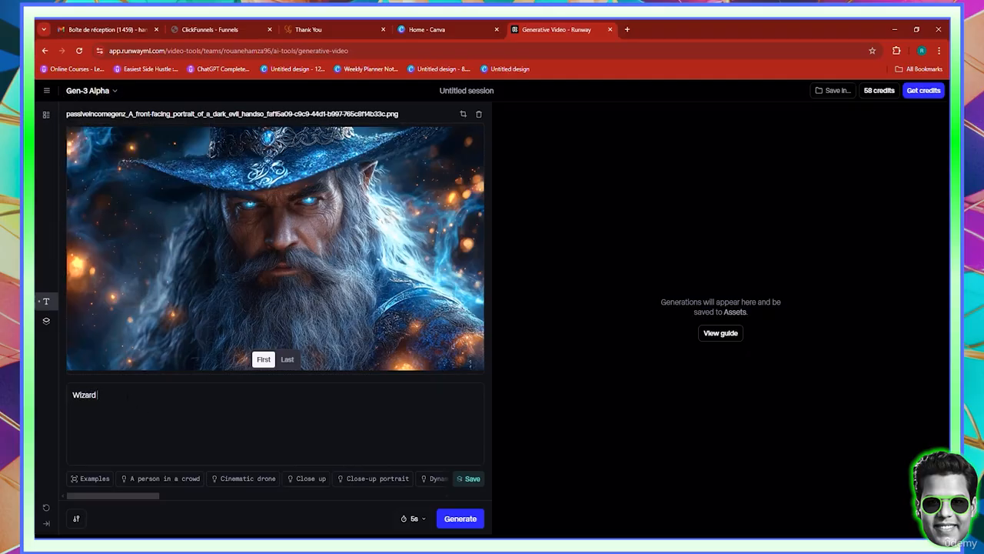
text( Evil Smile)
drag(143, 496, 167, 500)
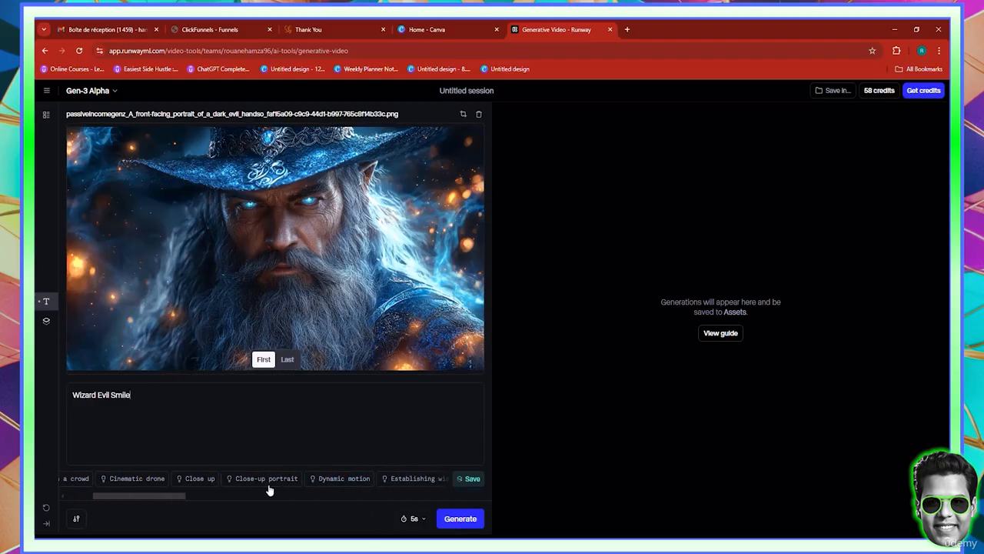
drag(198, 499, 303, 497)
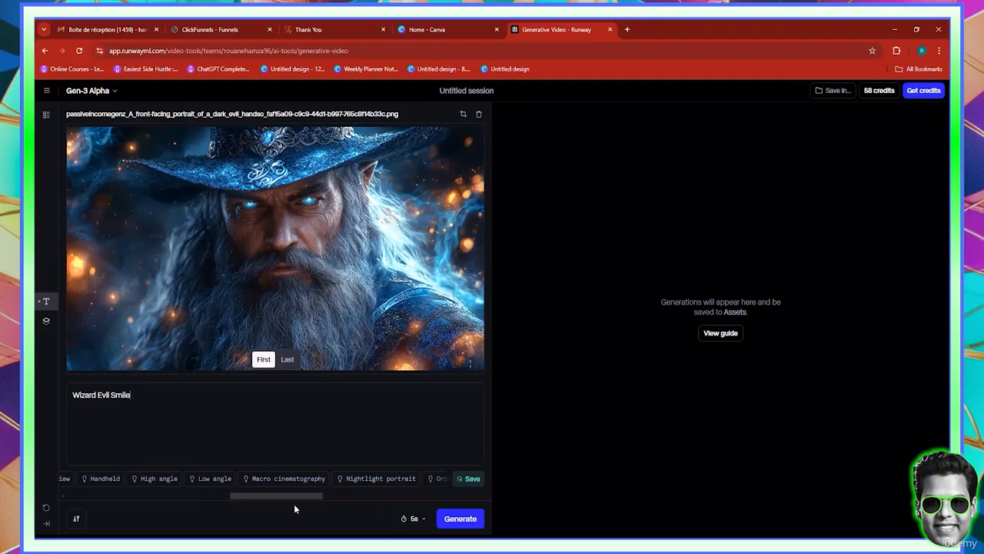
drag(286, 497, 75, 485)
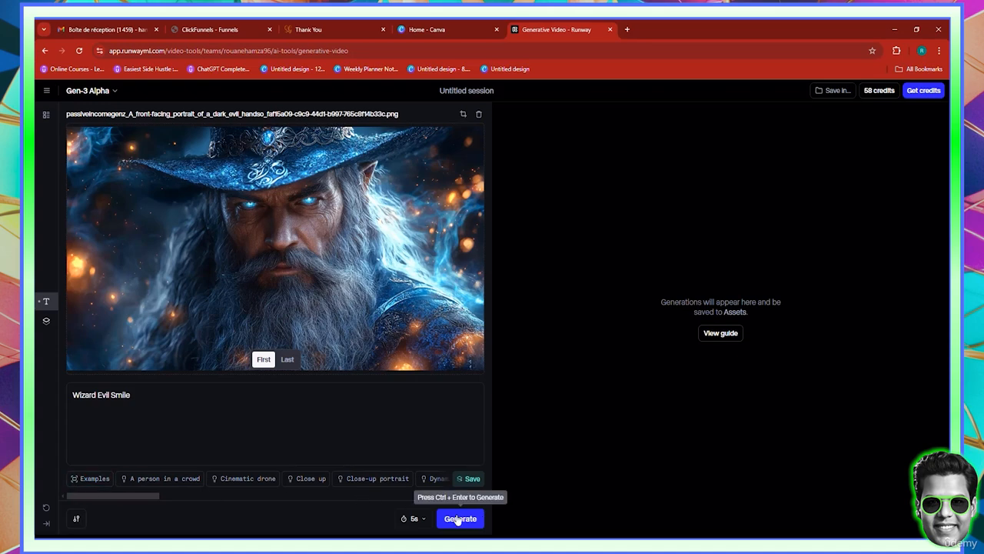
text(.)
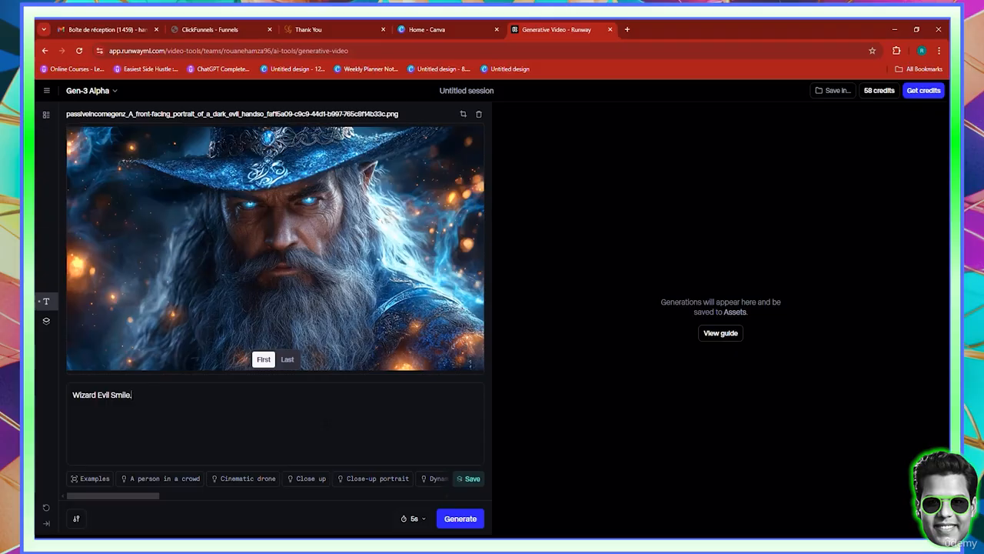
click(472, 523)
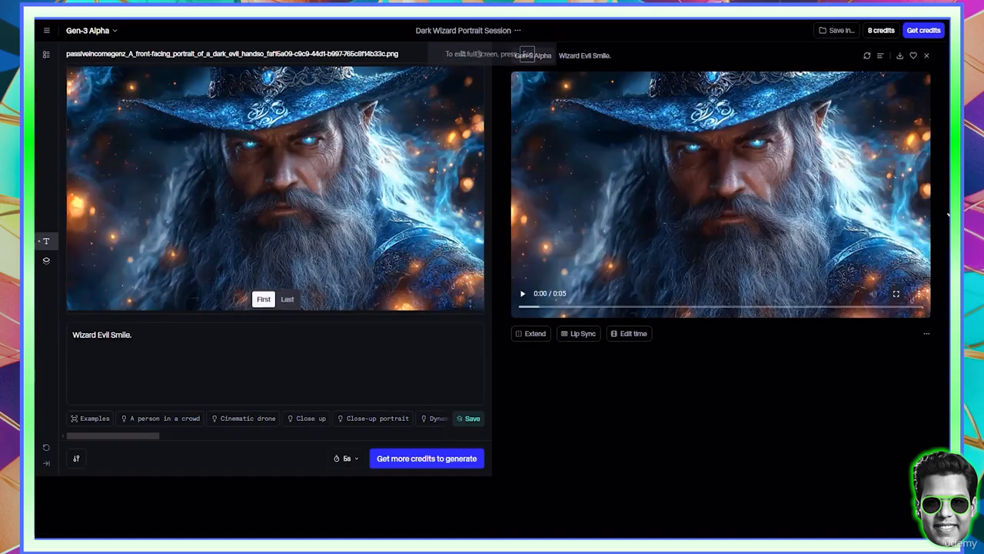
Step: Watch the generated wizard video in full screen, return to the session page, and close the stray Chrome Help page
key(F11)
click(896, 294)
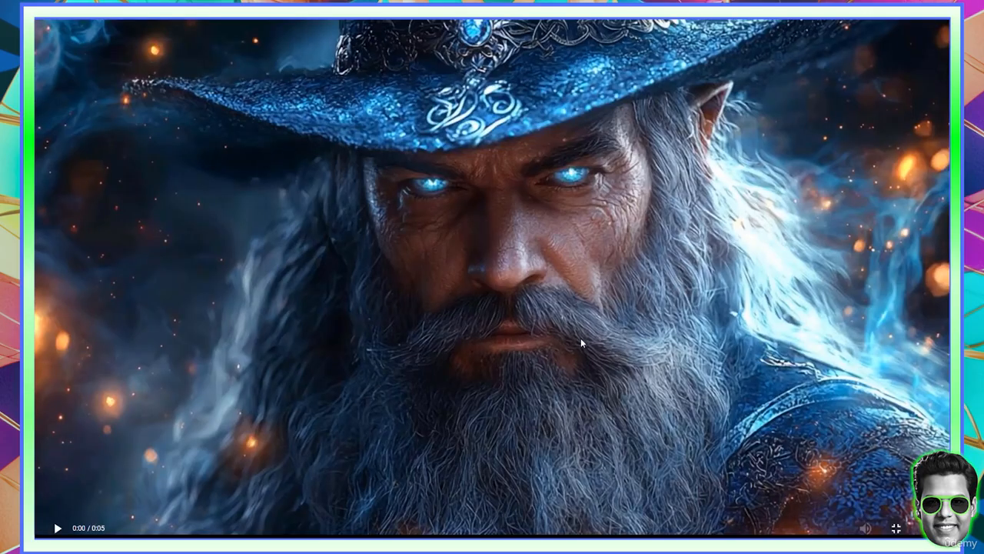
click(56, 529)
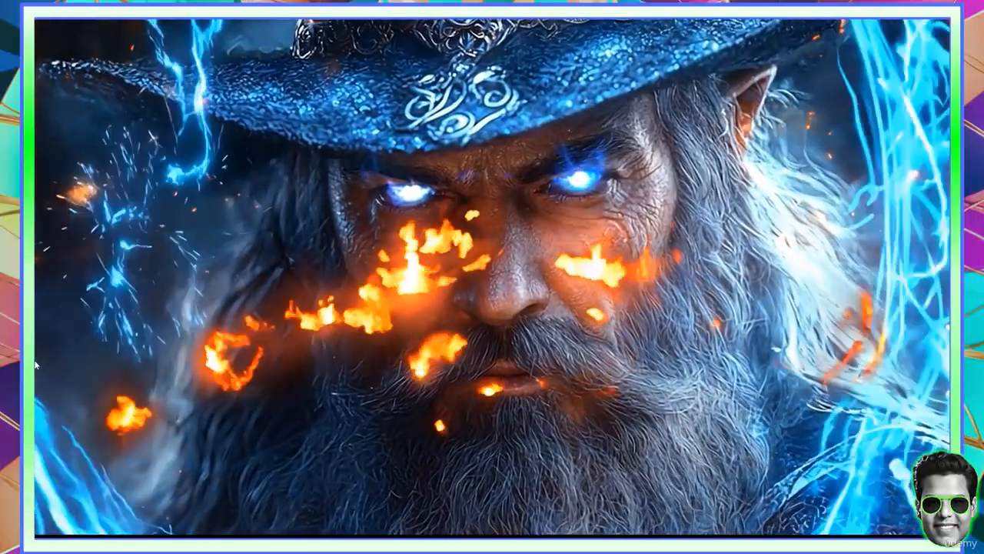
key(F1)
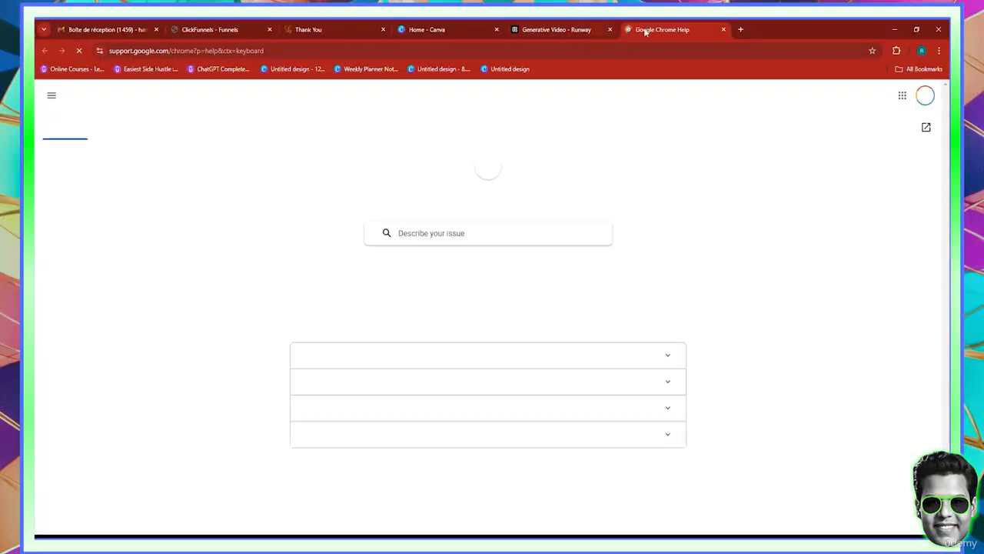
click(724, 29)
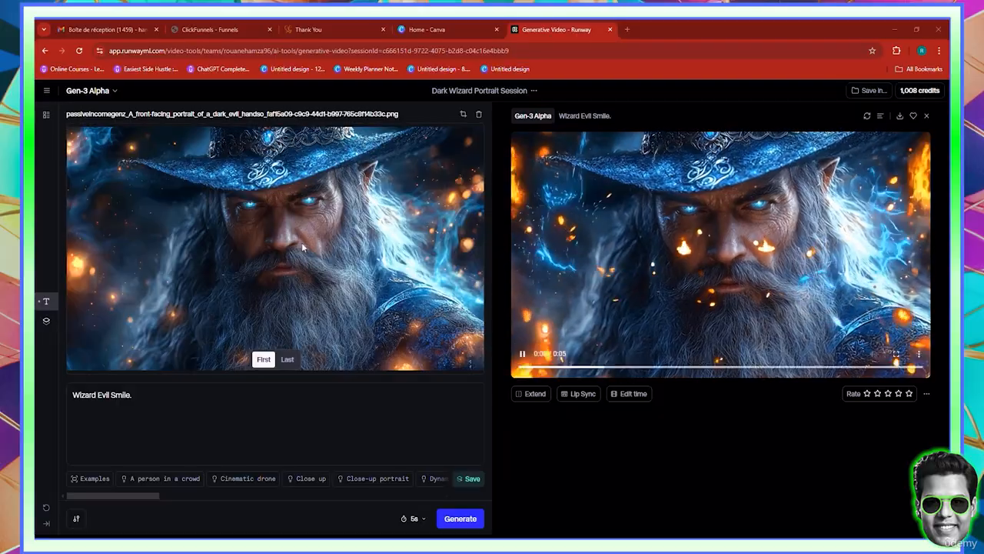
Step: Replace the prompt with "an evil wizard smiling at the camera." and generate another 5-second video
triple_click(102, 395)
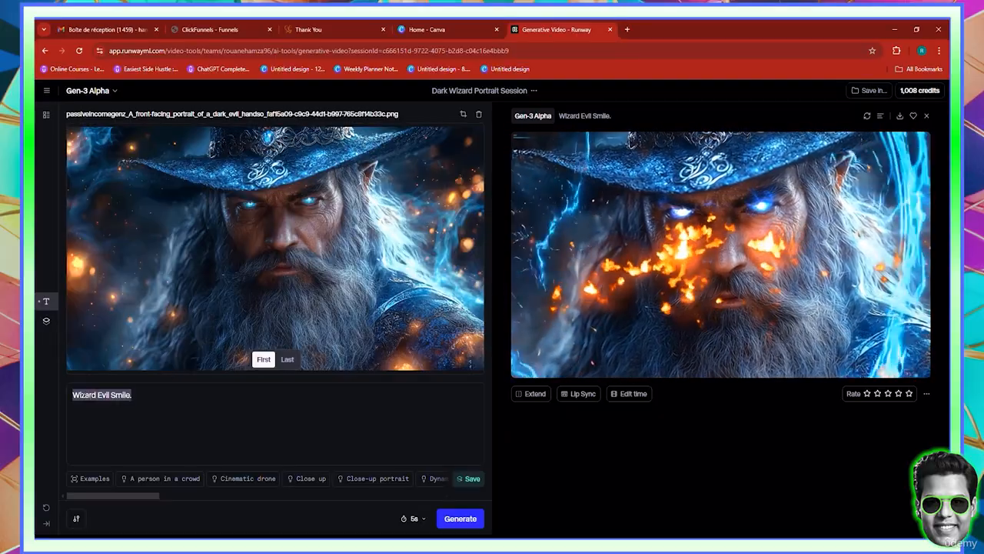
text(a)
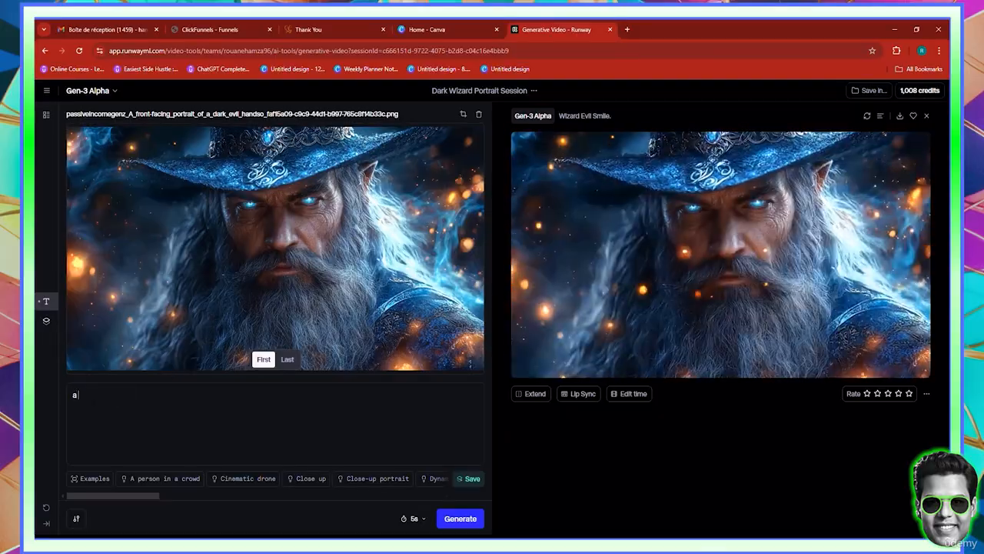
text(n evi)
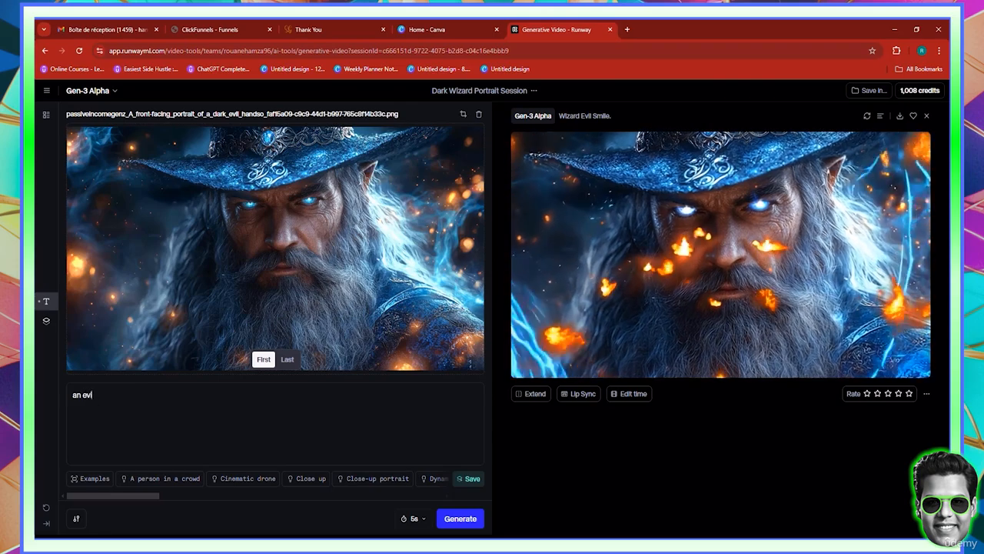
text(l wizard smil)
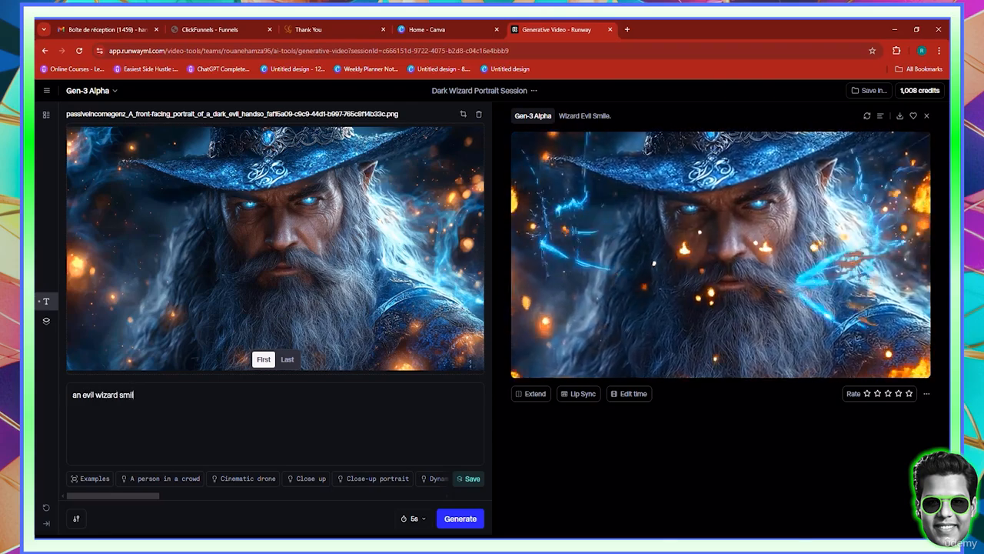
text(ing at the camer)
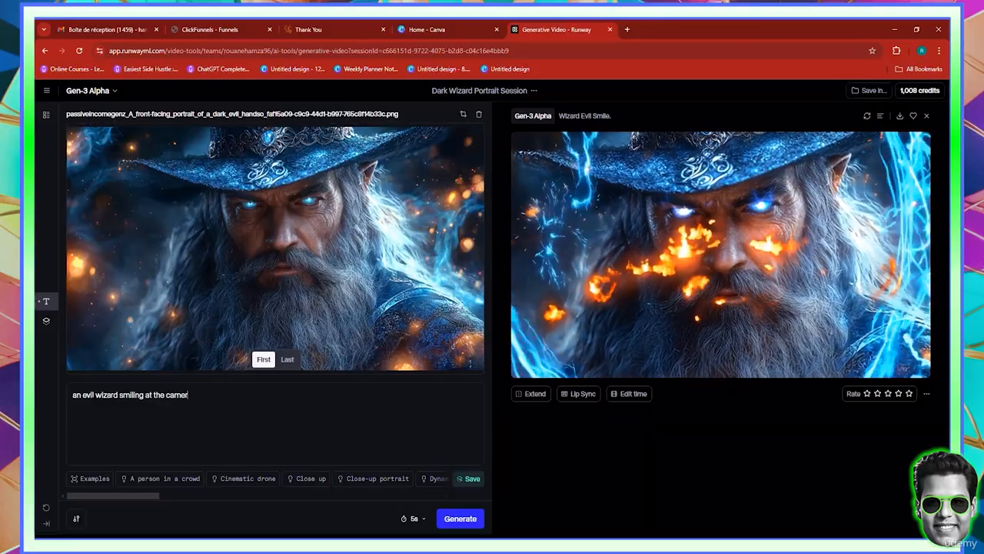
text(a.)
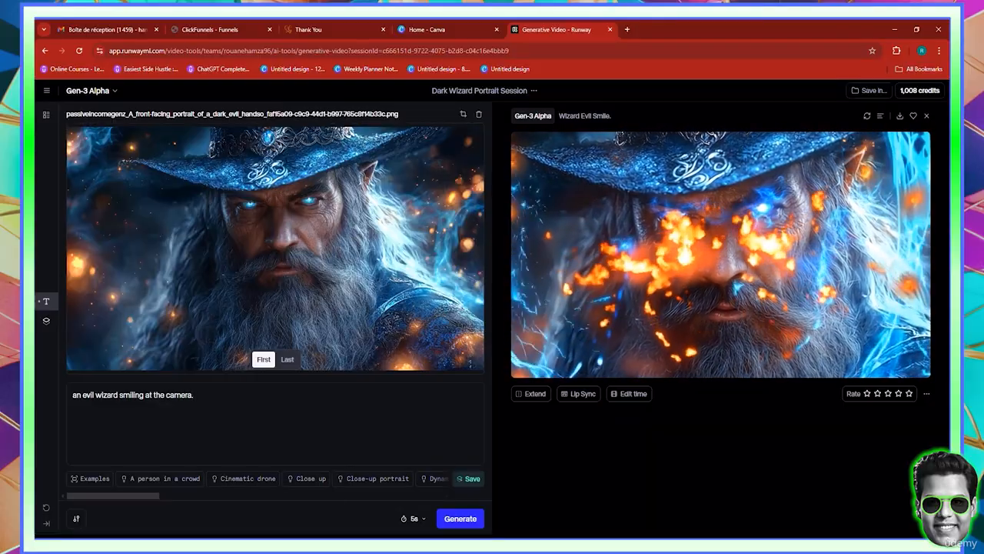
click(461, 518)
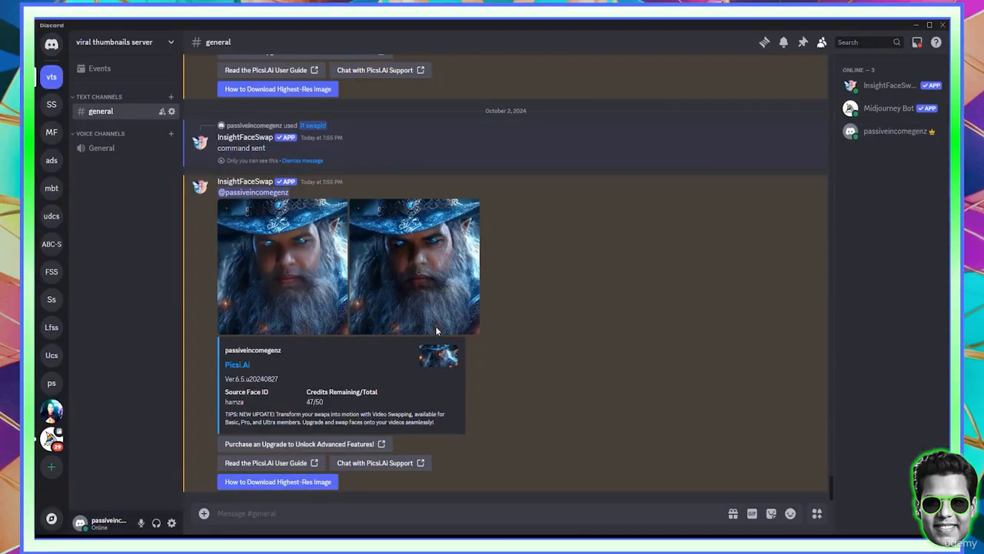
Step: Find the face-swapped mafia boss in the black leather armchair in the general channel's history and save that image as a JPG to Downloads
scroll(551, 264, up, 15)
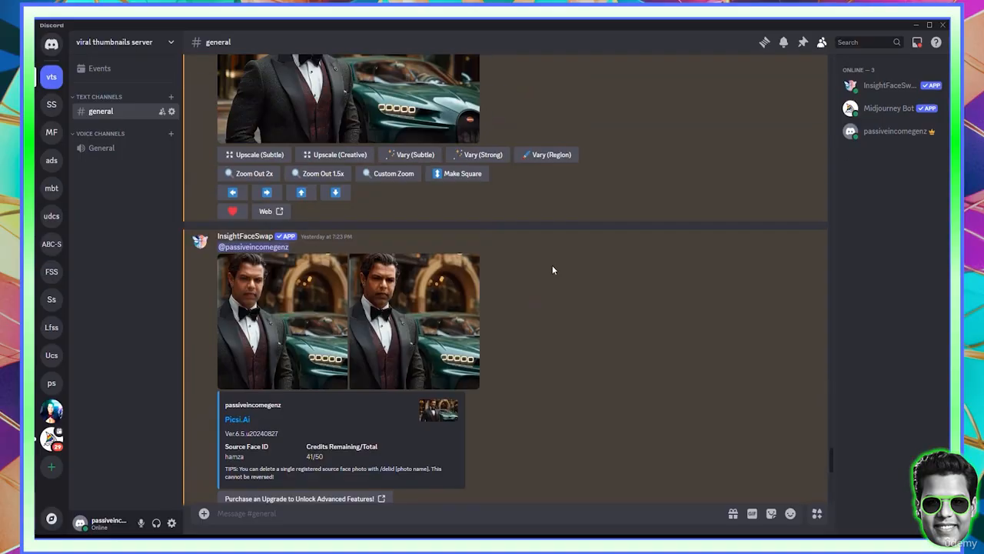
scroll(552, 269, up, 15)
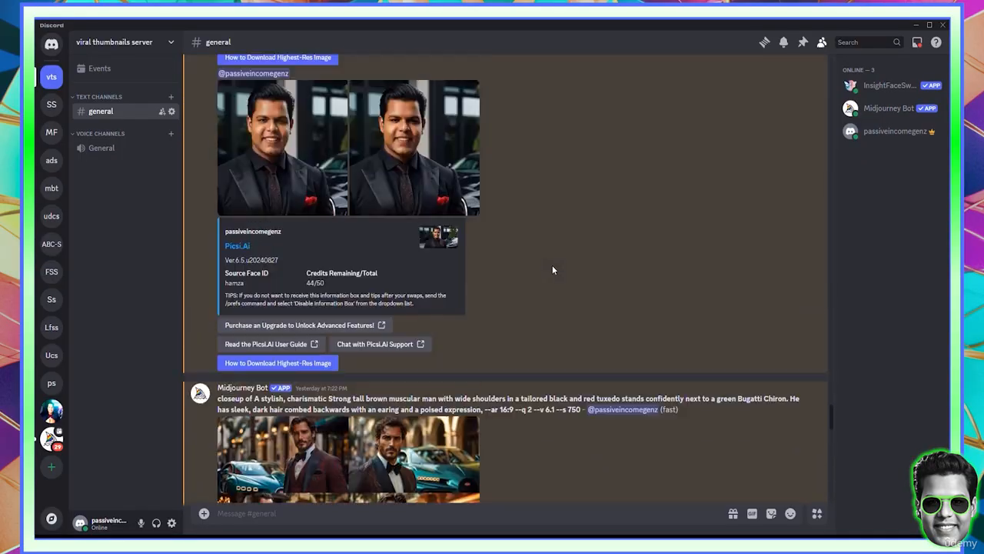
scroll(572, 302, up, 15)
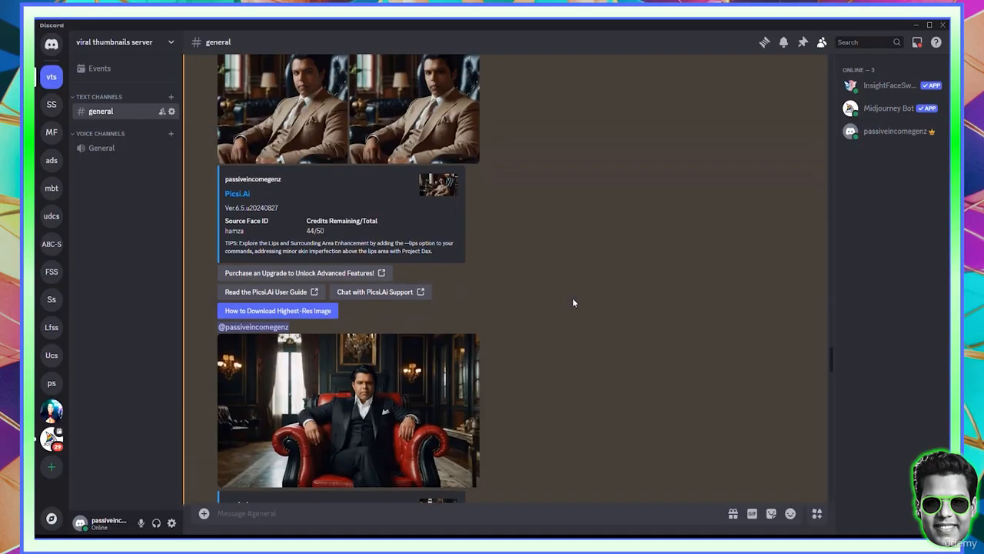
scroll(573, 302, up, 4)
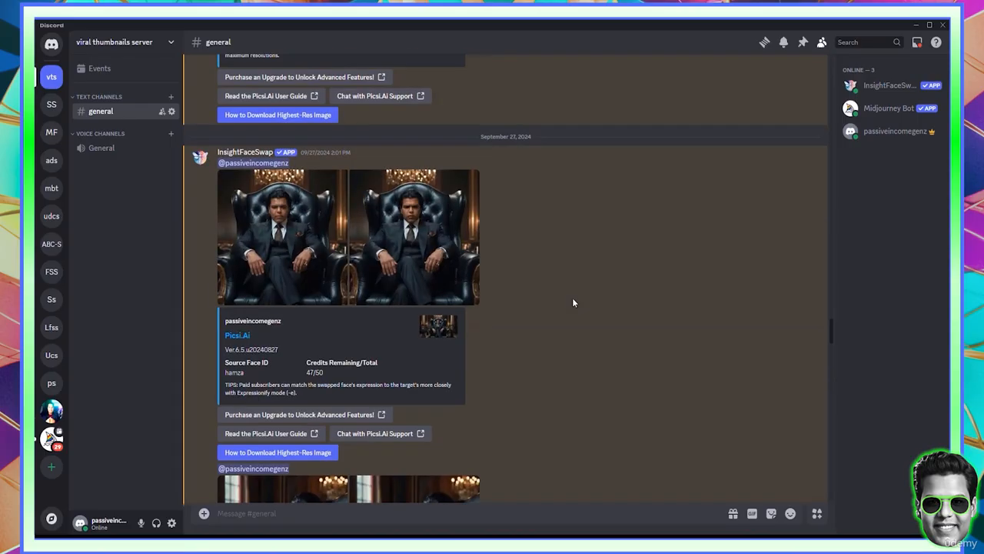
click(267, 232)
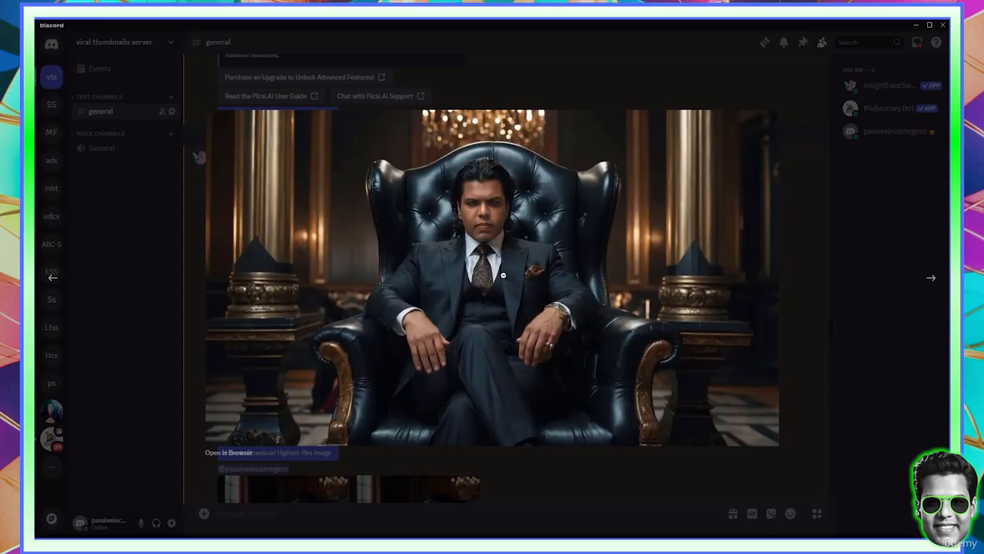
right_click(503, 274)
click(520, 308)
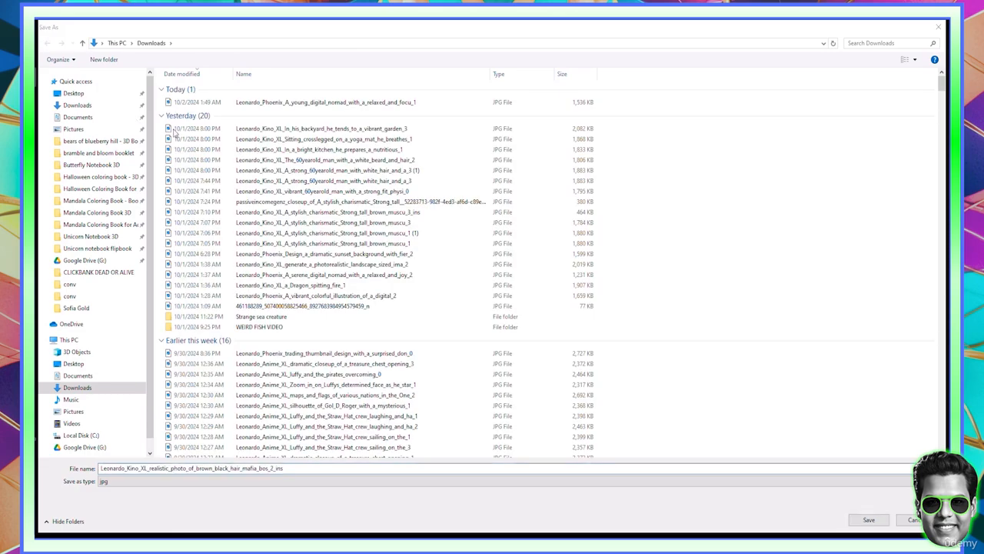
click(881, 521)
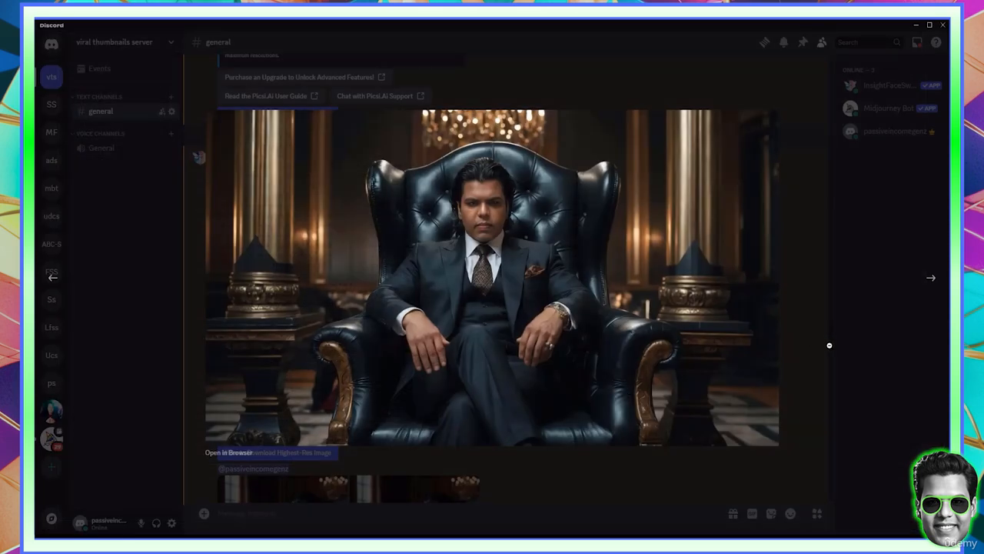
click(829, 345)
Step: Browse the general channel's older face-swap and Midjourney images back to the server's beginning, enlarging the man on the gold-trimmed throne
scroll(656, 365, down, 8)
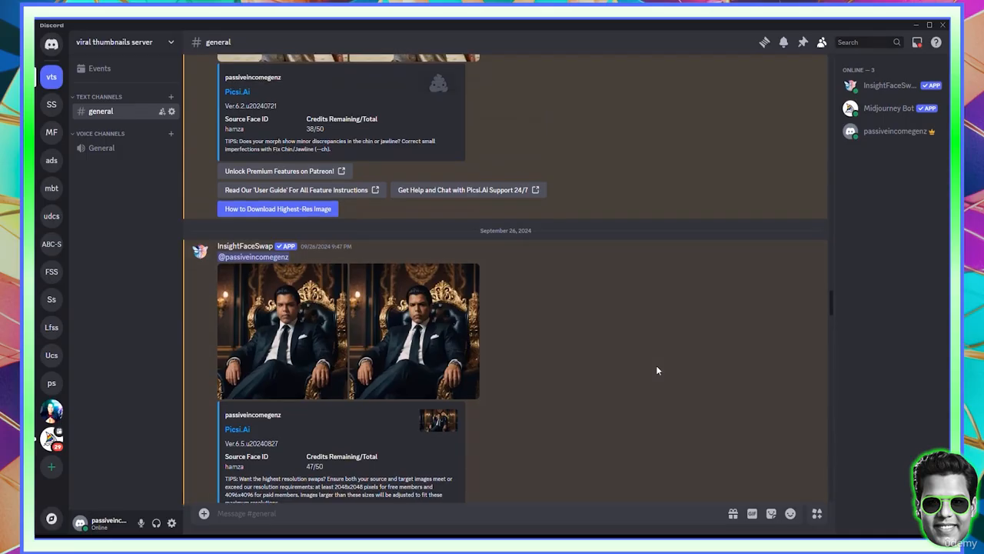
click(304, 322)
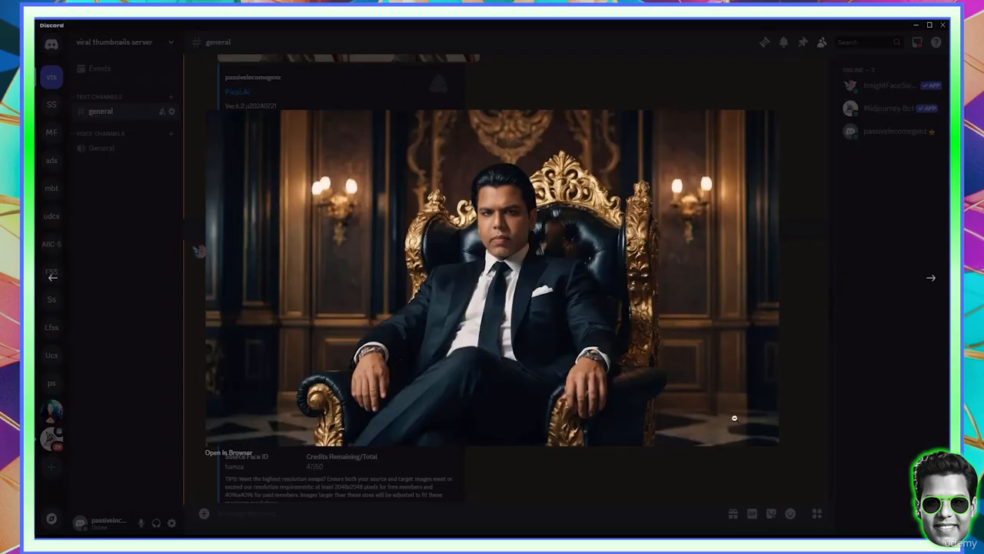
click(797, 439)
scroll(488, 338, down, 5)
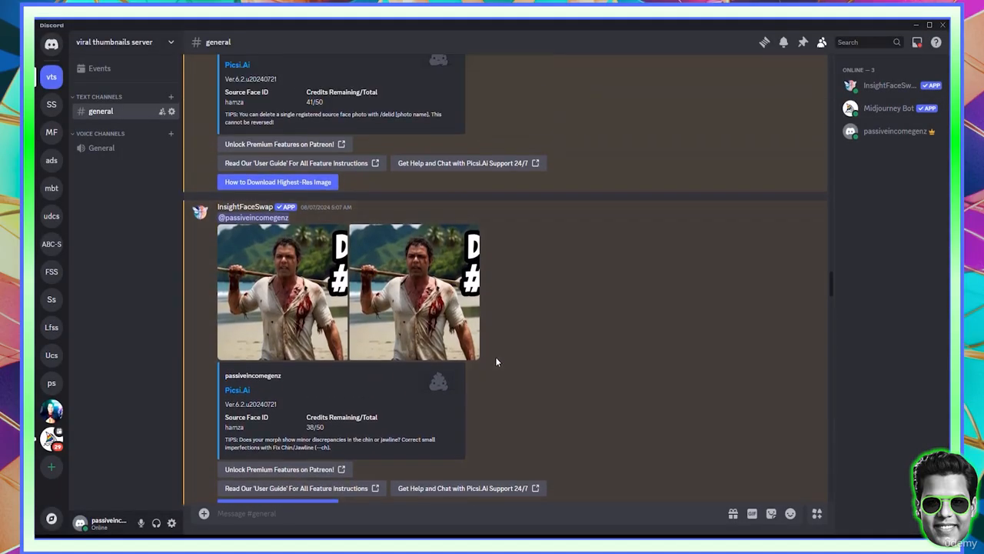
scroll(492, 356, up, 2)
scroll(493, 356, down, 1)
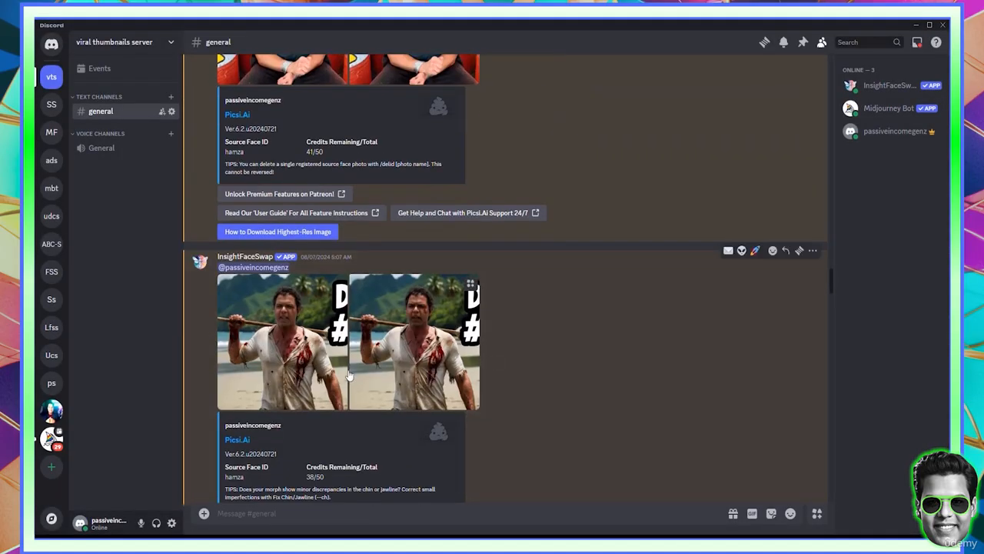
scroll(348, 375, up, 5)
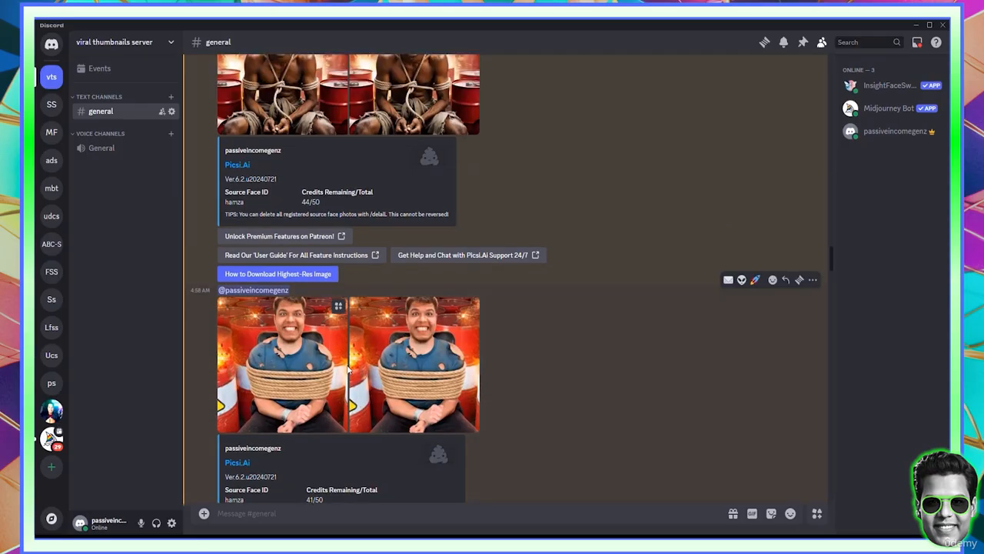
scroll(348, 372, up, 15)
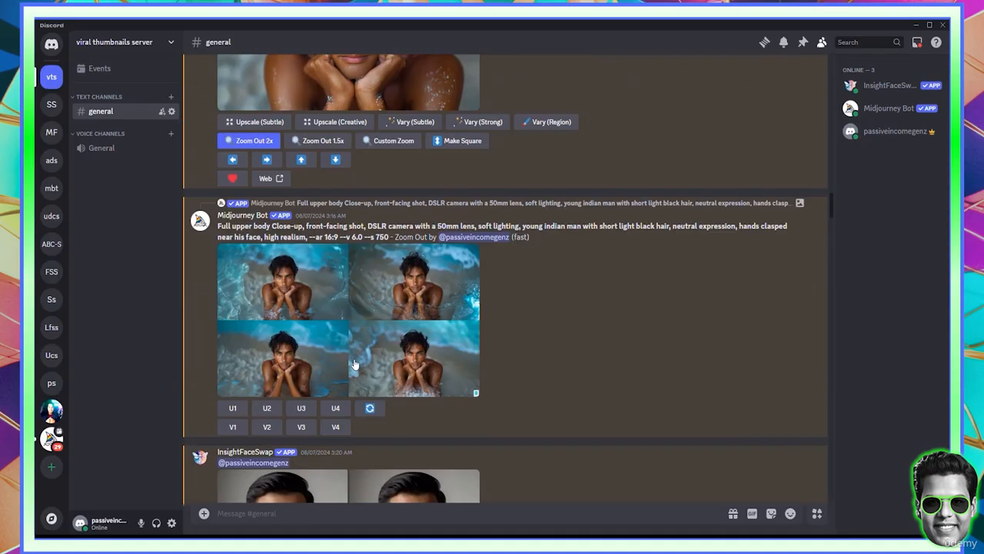
scroll(355, 365, up, 10)
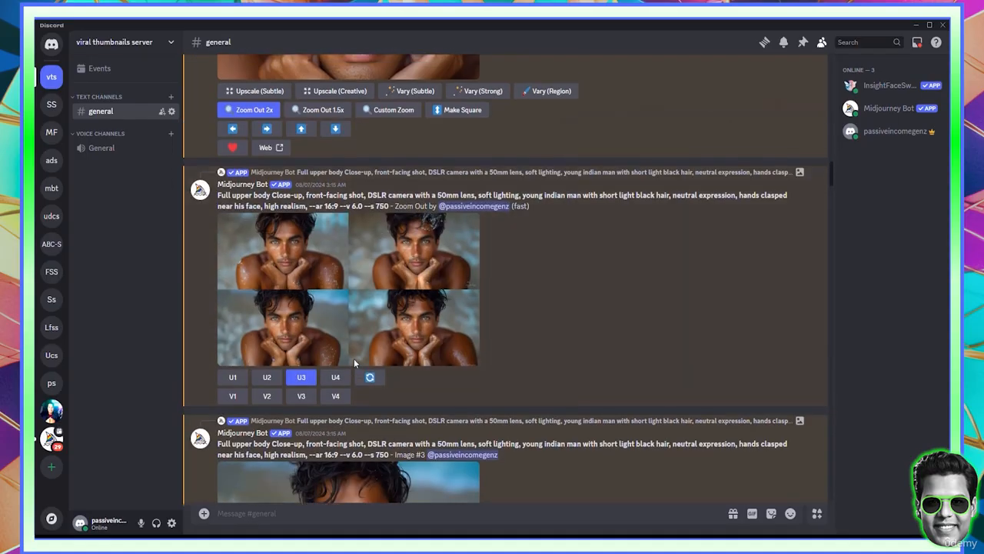
scroll(353, 363, up, 12)
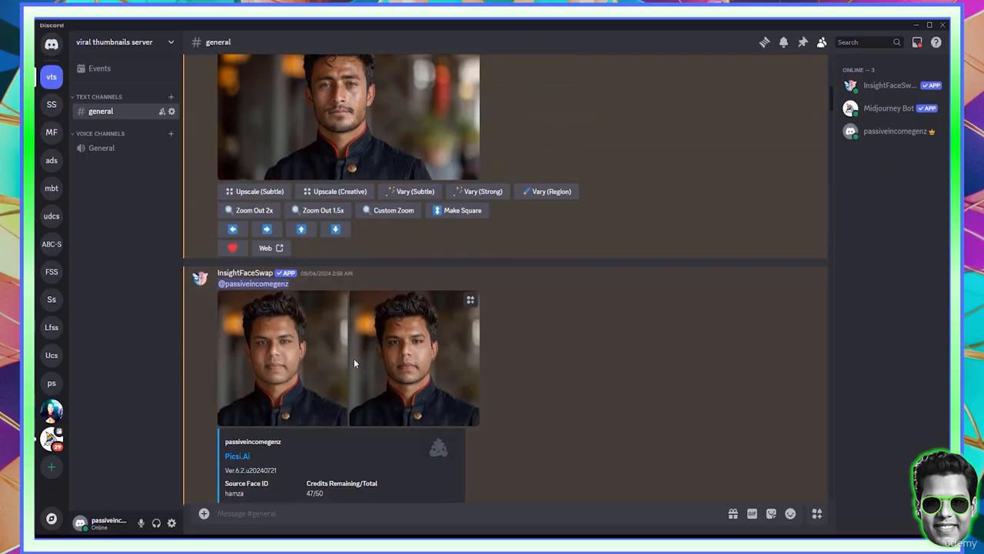
scroll(354, 363, up, 5)
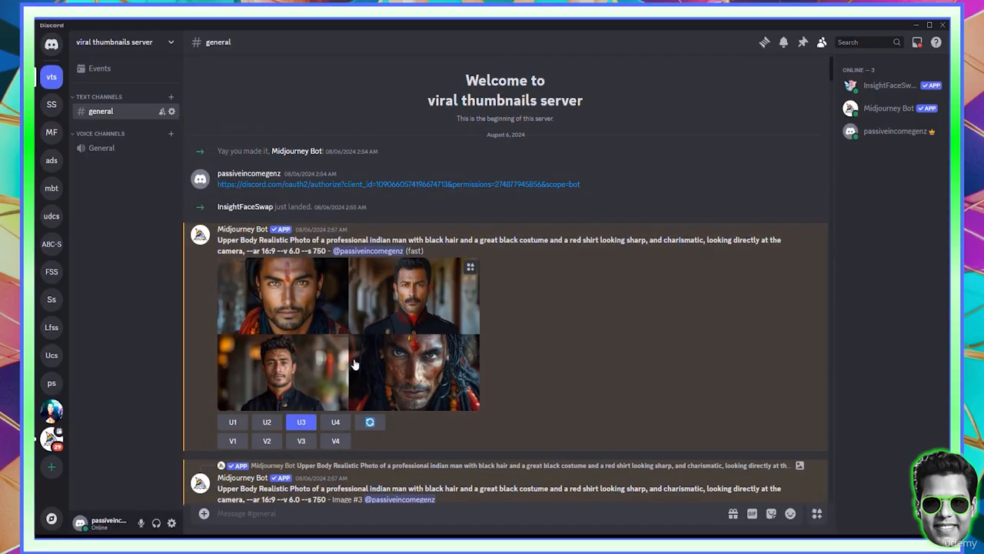
scroll(355, 365, down, 10)
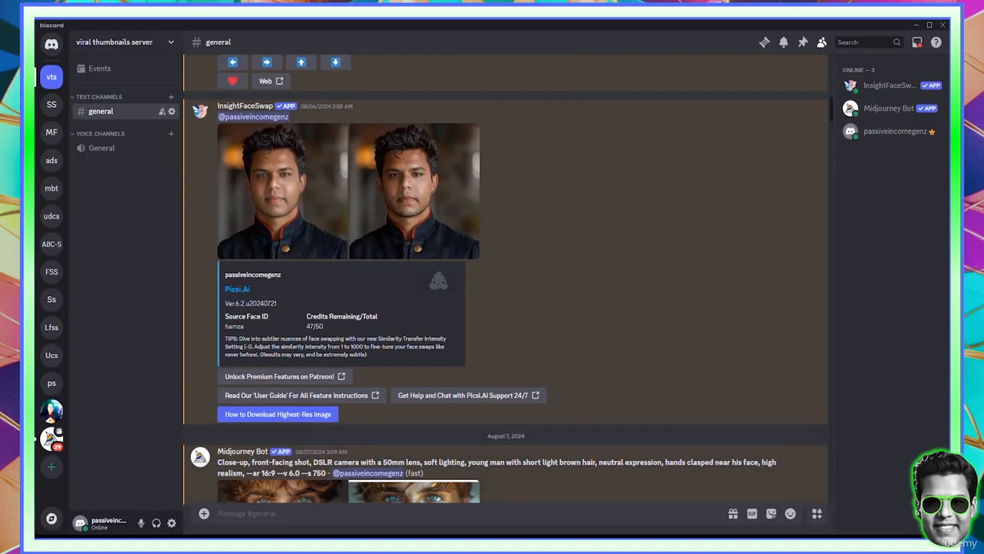
Step: Switch to Runway in Chrome, watch the "an evil wizard smiling at the camera." video in full screen, and return to the session
key(alt+Tab)
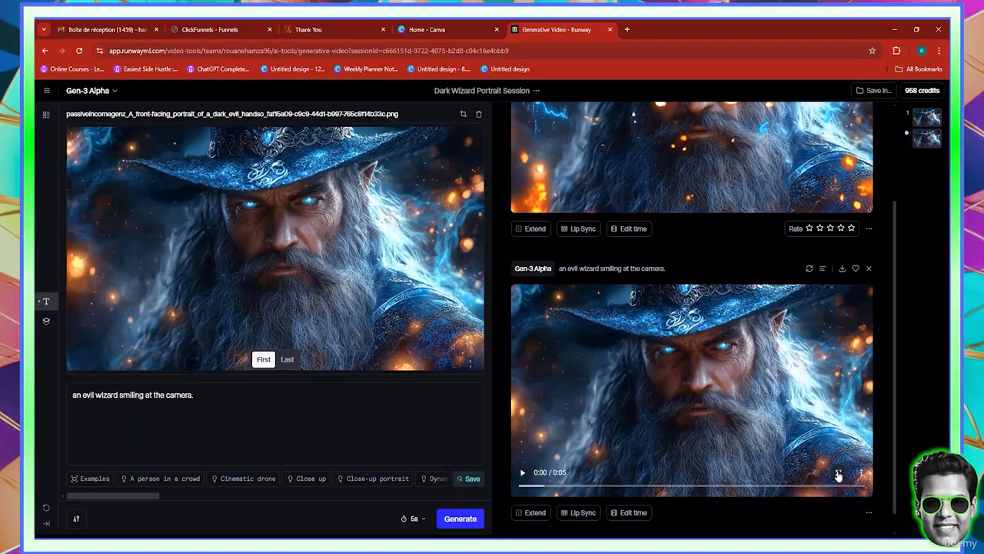
click(839, 475)
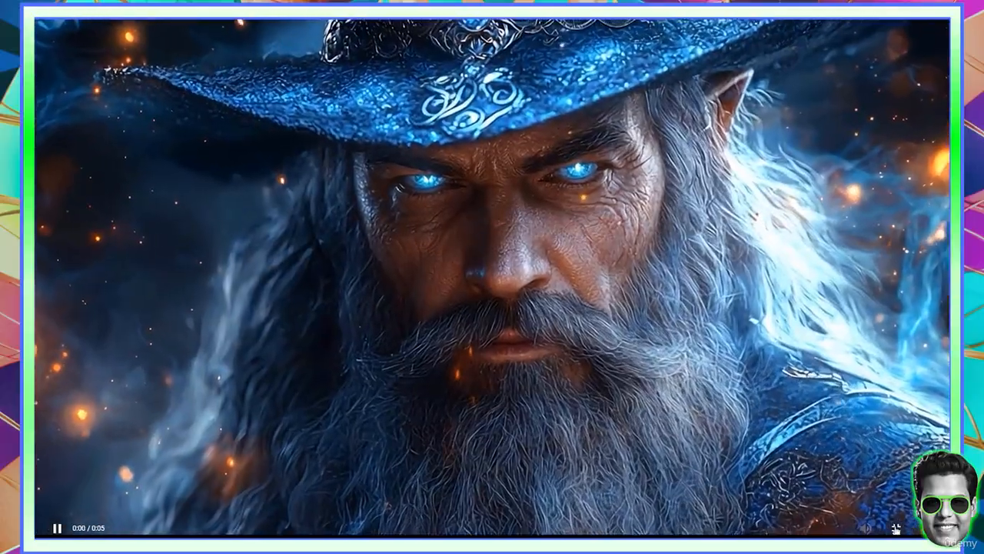
click(895, 529)
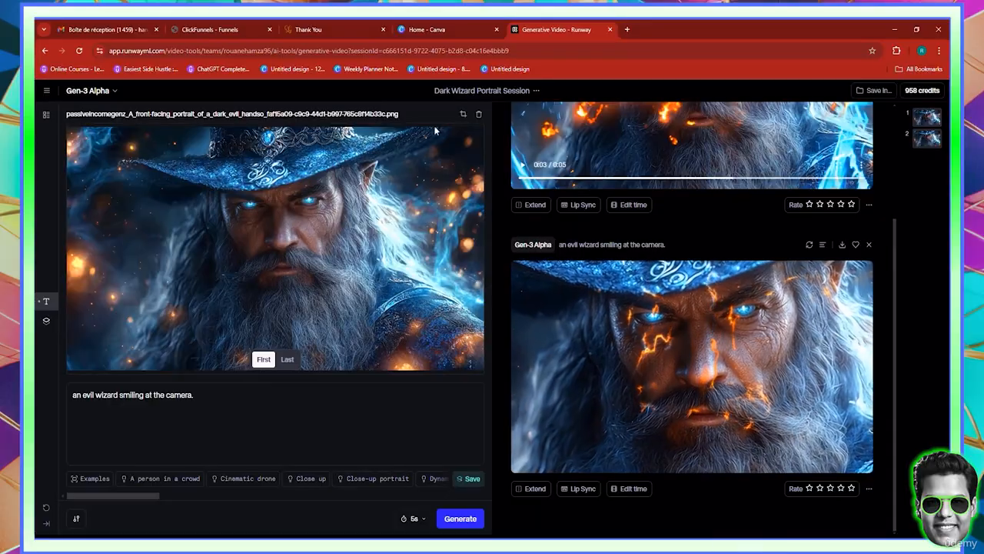
Step: Remove the wizard portrait from the prompt and load the saved mafia boss JPG as the first frame
click(478, 115)
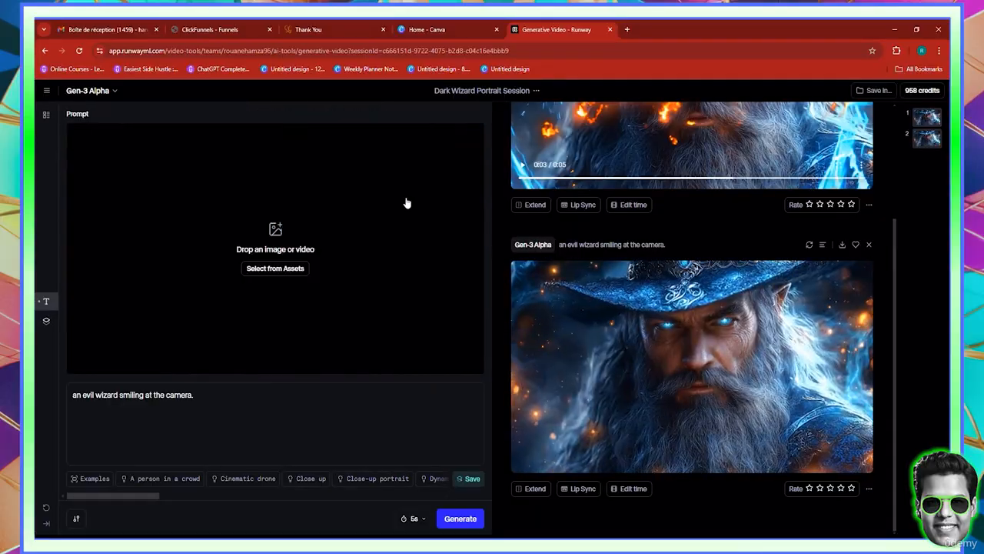
click(291, 268)
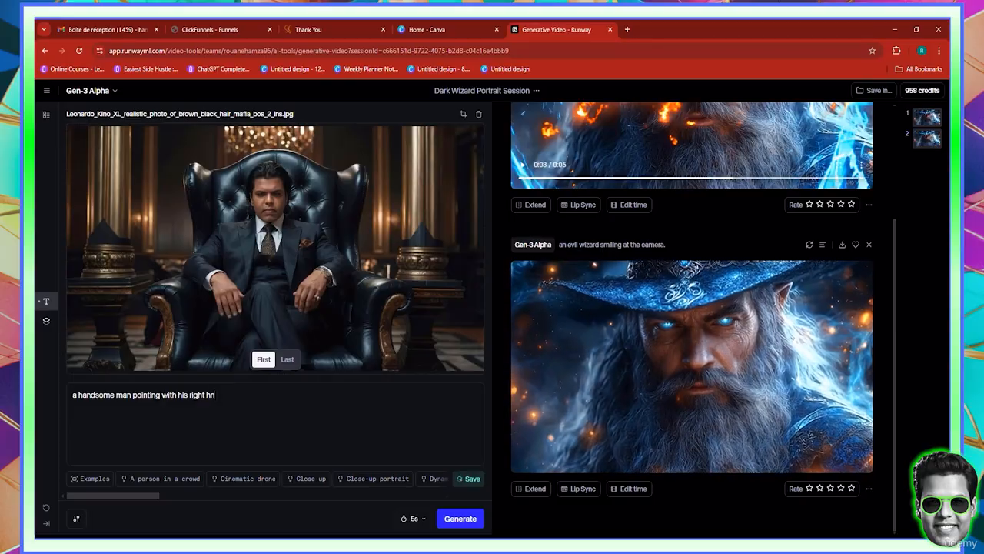
Step: Enter the prompt "a handsome man pointing with his right hand finger at the camera." and generate a 5-second video with Gen-3 Alpha
text(finger t)
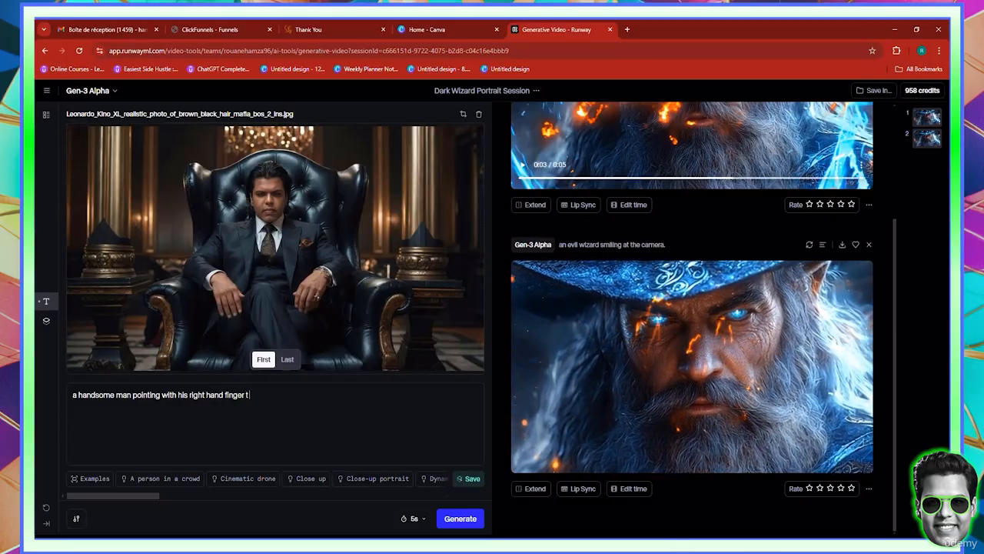
key(BackSpace)
text(at the ca)
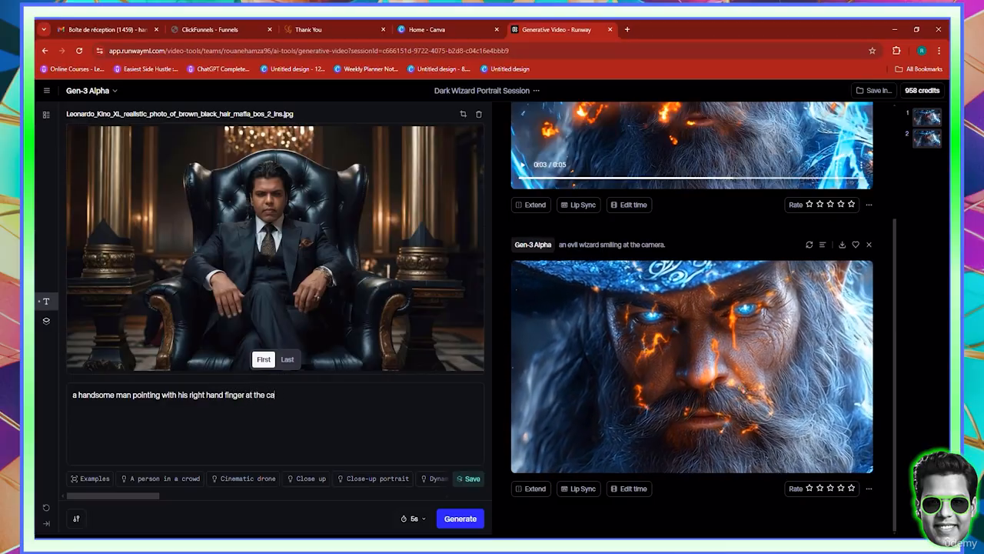
text(mera.)
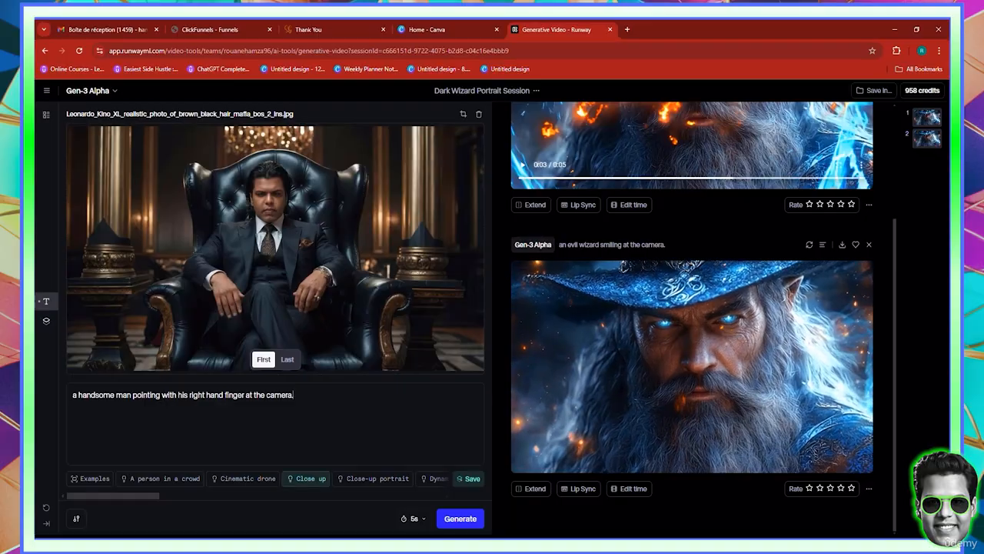
click(460, 518)
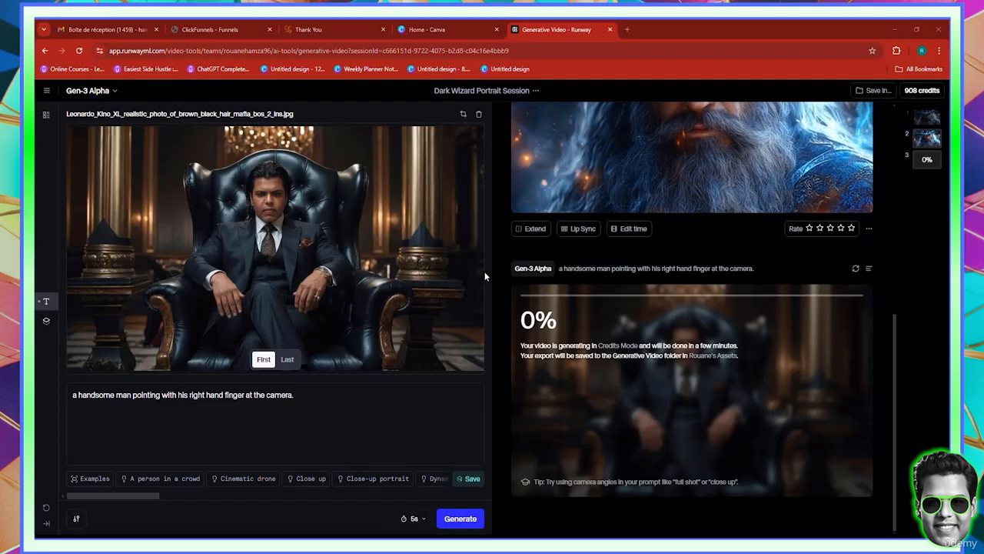
Step: Once the video of the pointing man is generated, watch it in full screen and download it
scroll(668, 296, up, 3)
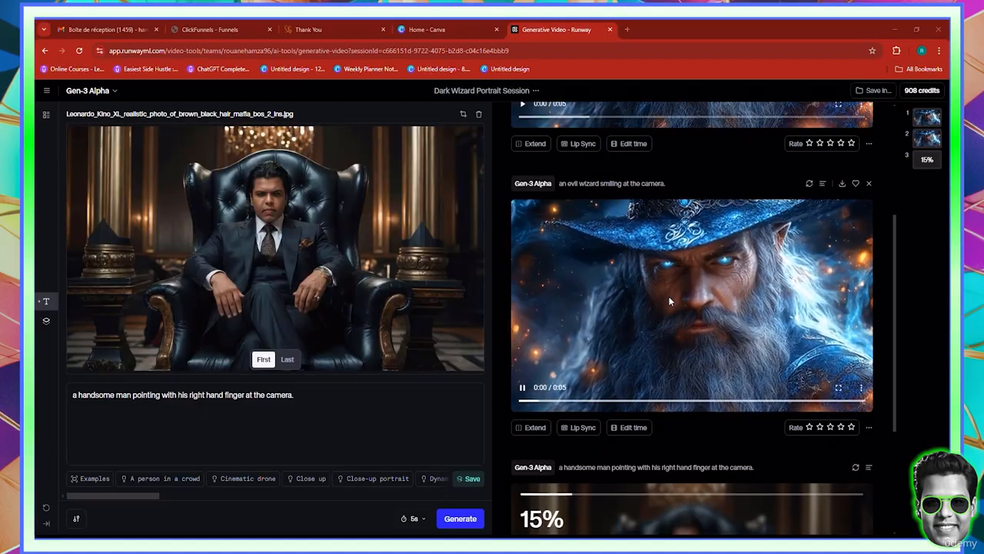
scroll(661, 306, down, 3)
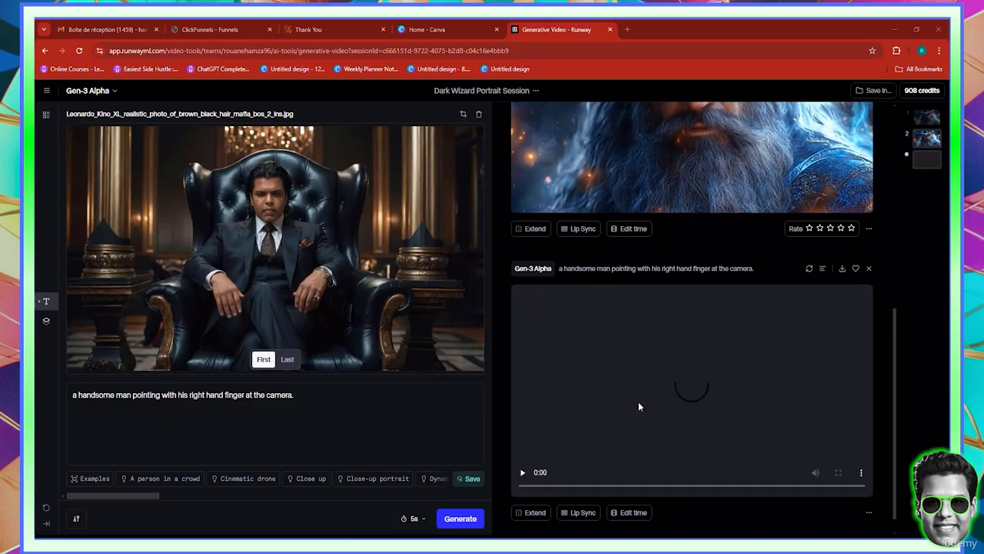
click(838, 474)
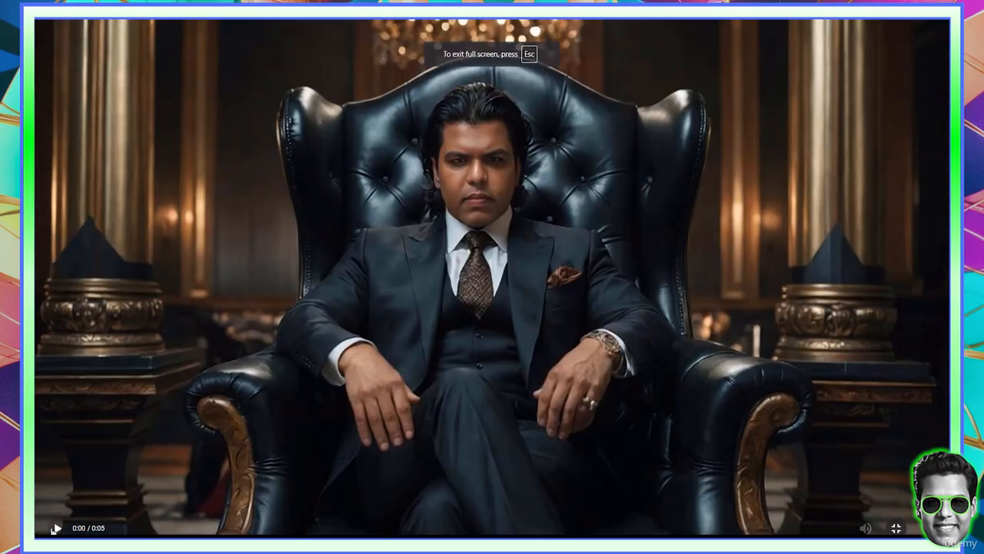
click(42, 523)
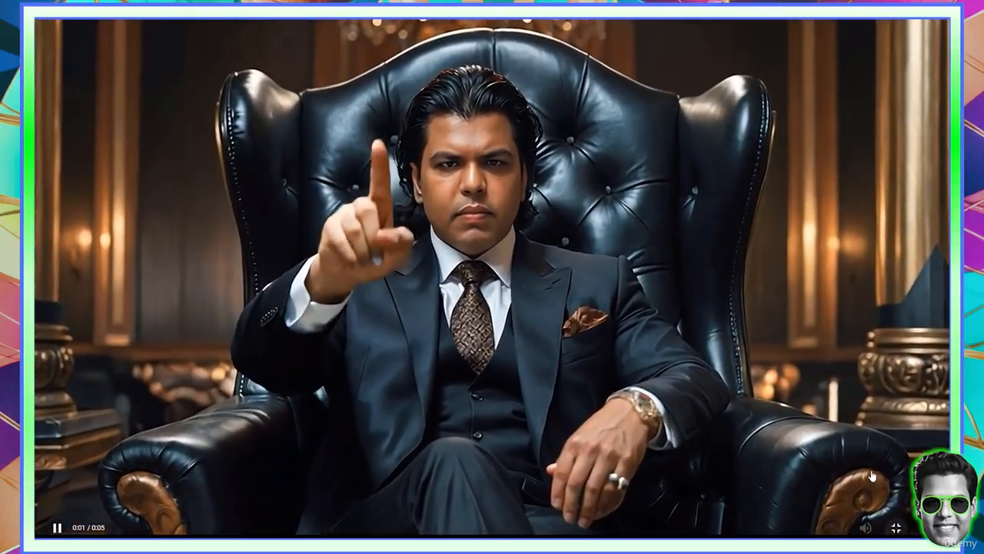
click(897, 528)
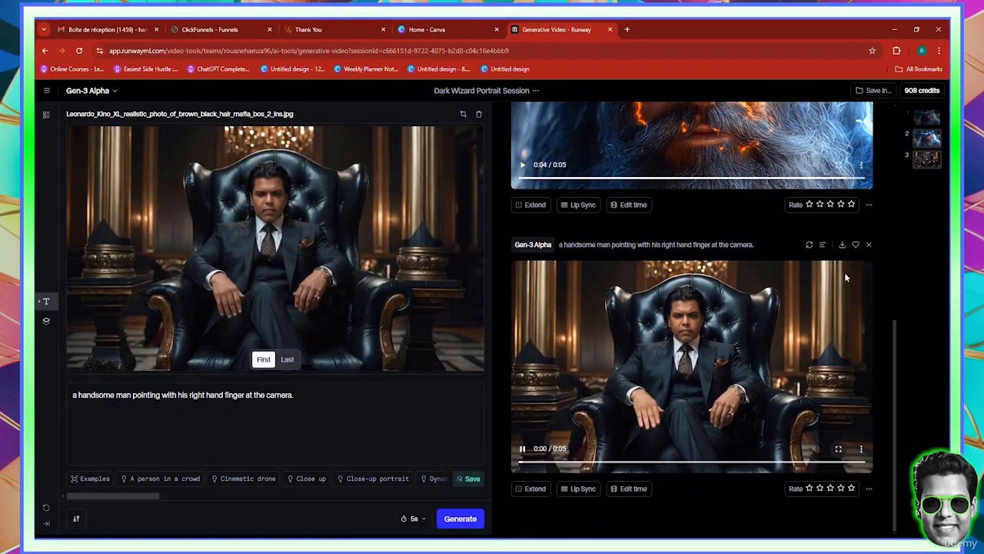
click(842, 245)
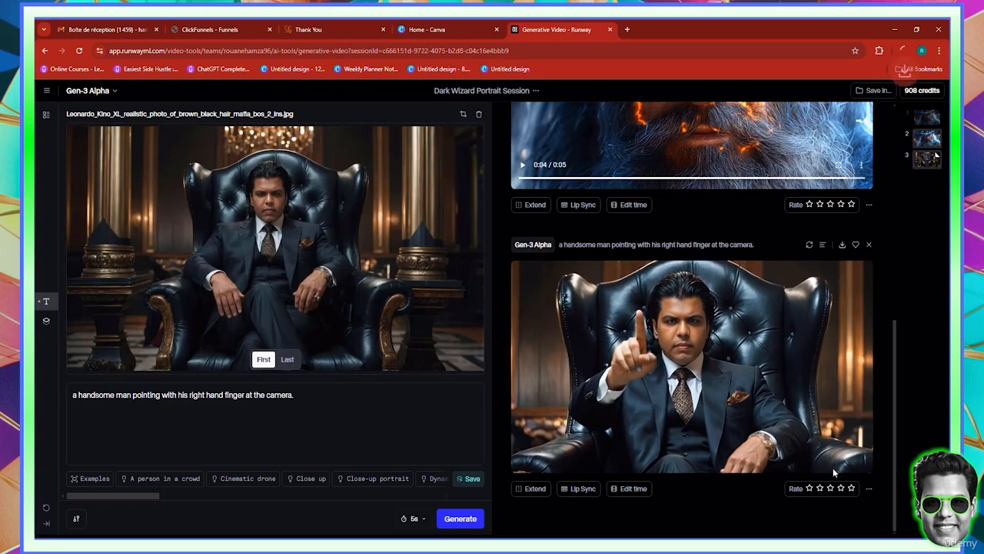
Step: Replay the video of the pointing man in full screen, leave full screen, and switch back to the general channel in Discord
click(841, 450)
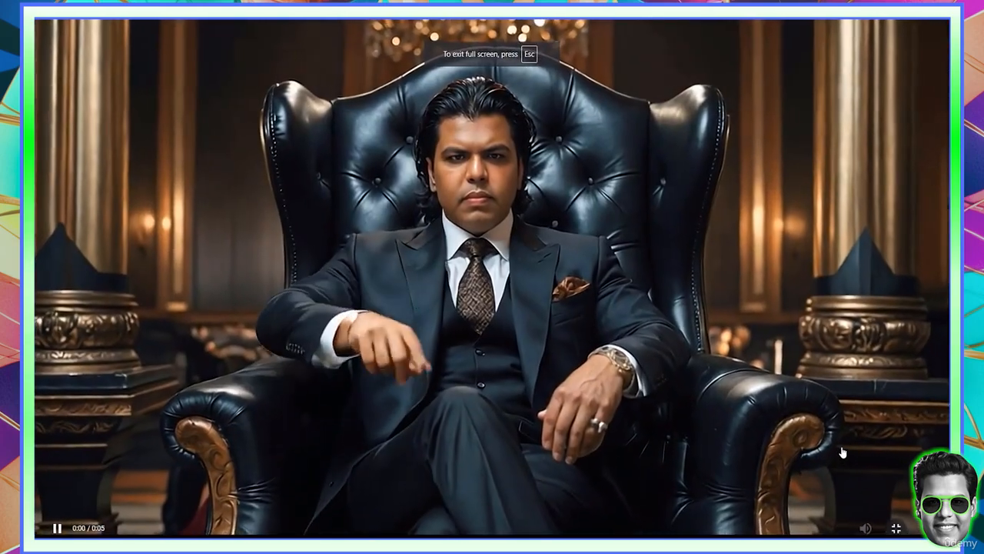
key(Escape)
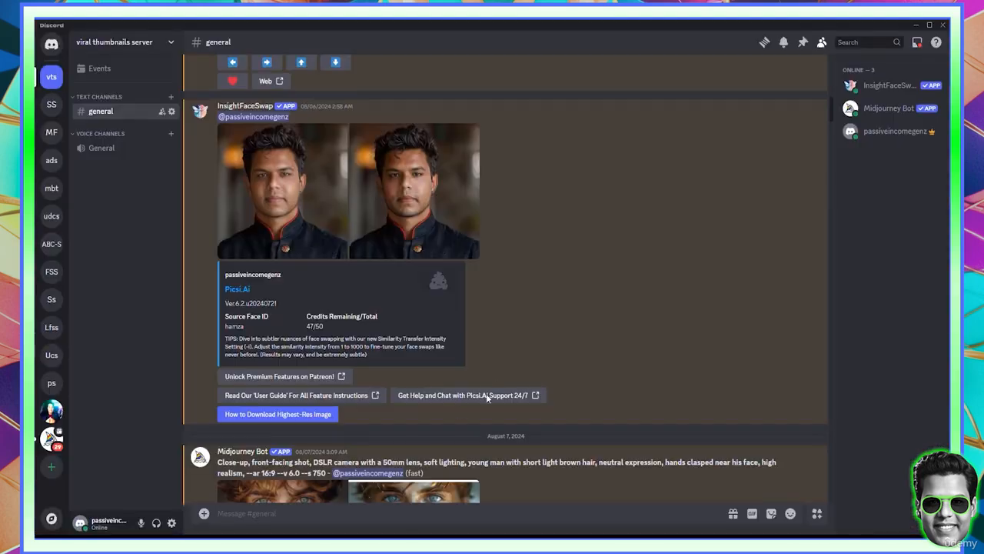
scroll(487, 398, down, 3)
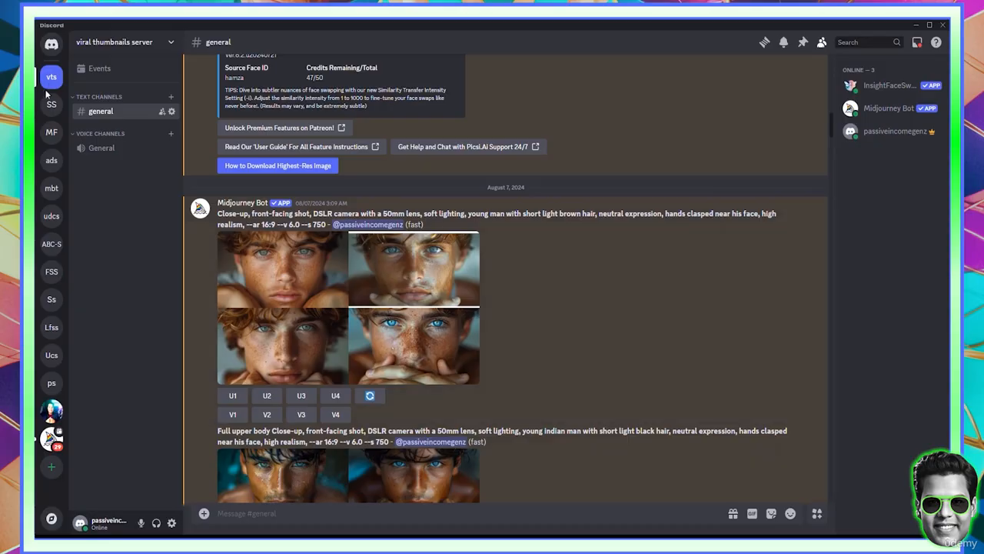
Step: Open the direct messages with Midjourney Bot, preview the Luffy versus Akainu image grid, and upscale its fourth image
scroll(370, 351, down, 8)
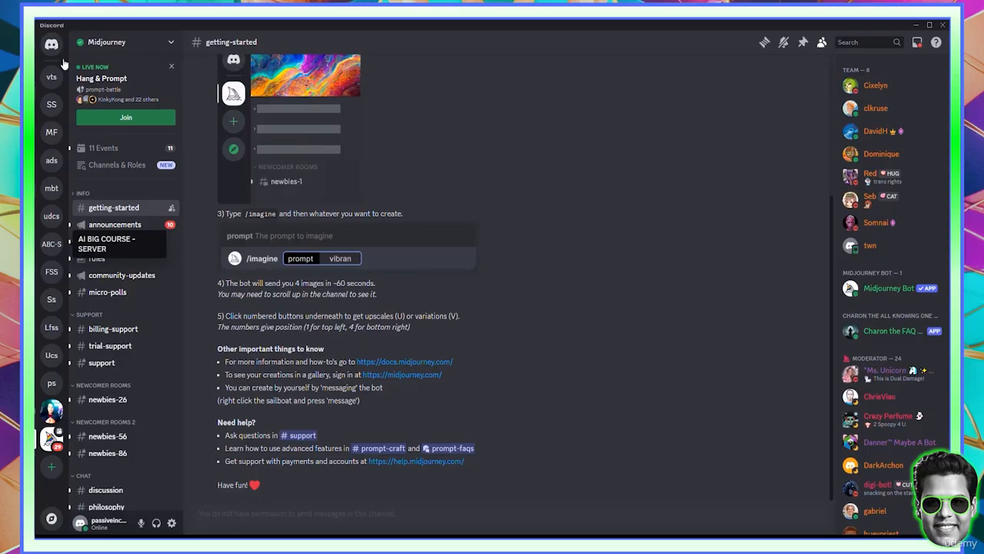
click(52, 46)
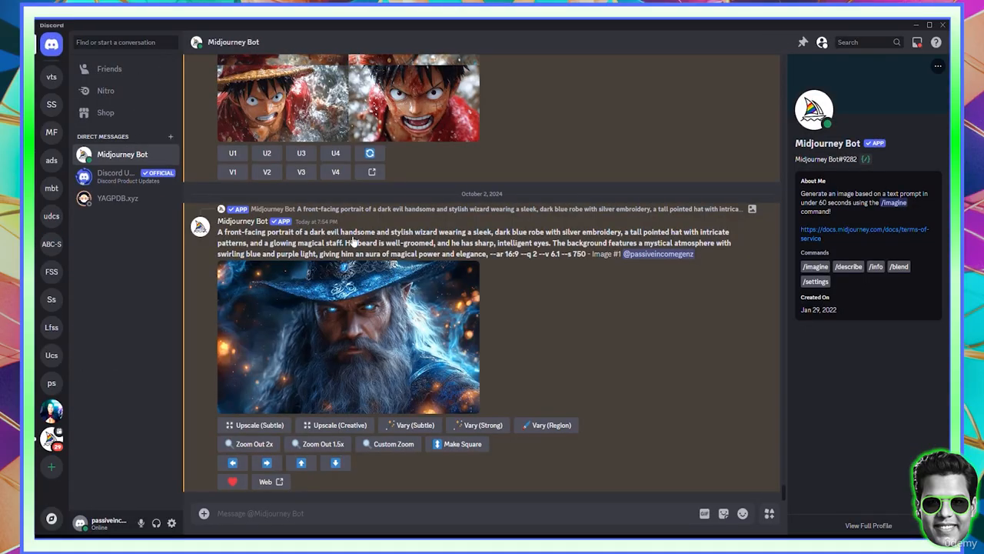
scroll(374, 203, up, 2)
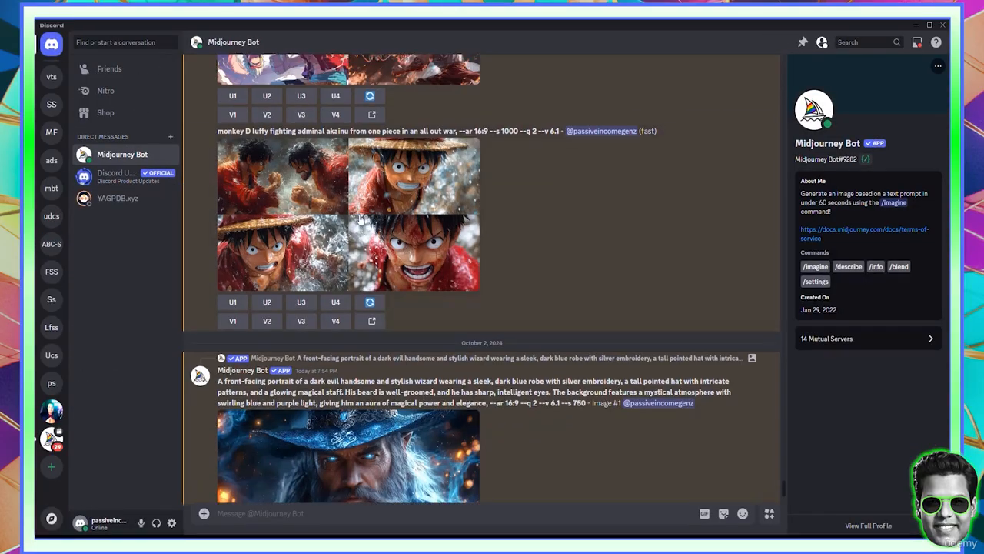
click(300, 258)
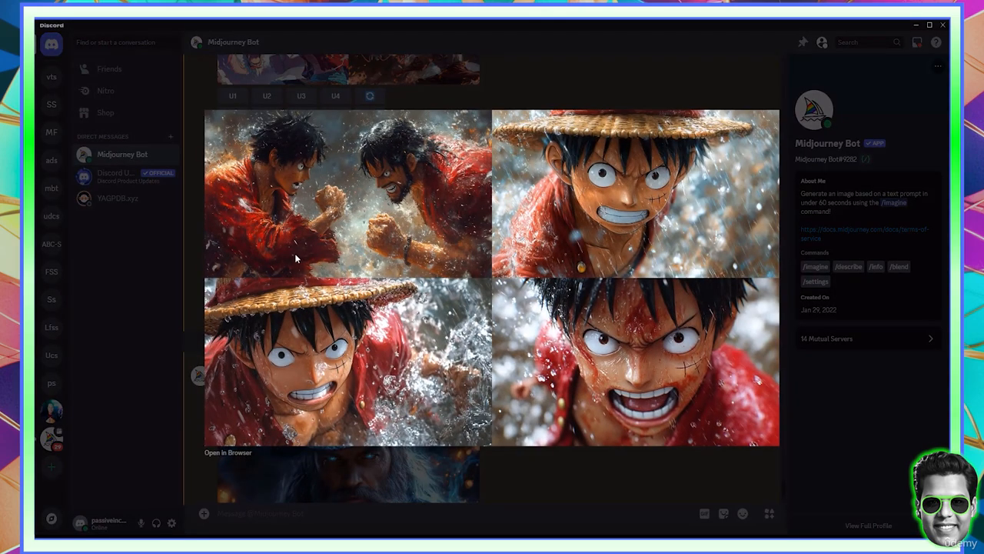
click(824, 393)
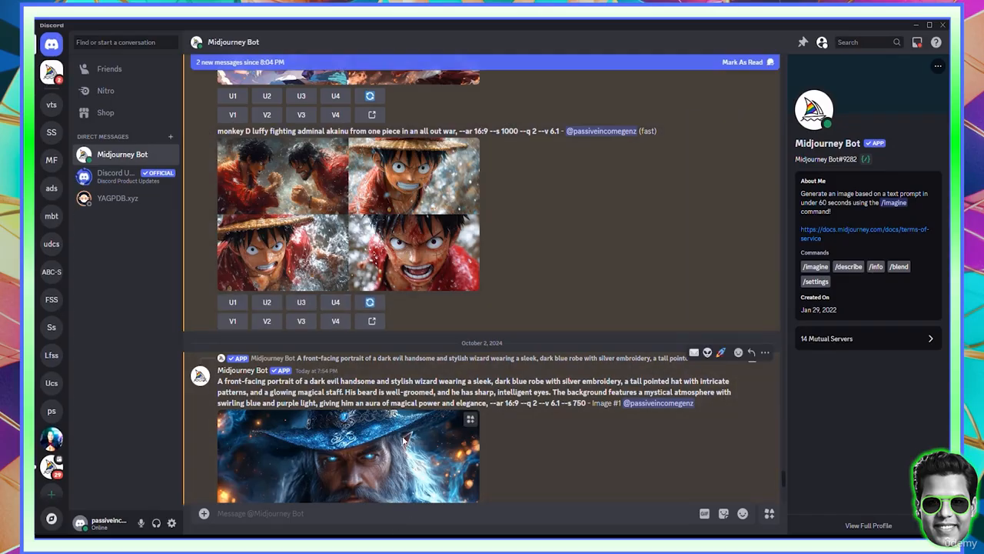
Step: Enlarge the upscaled image of the angry Luffy and save it as a PNG in the Downloads folder
scroll(406, 350, down, 5)
click(358, 338)
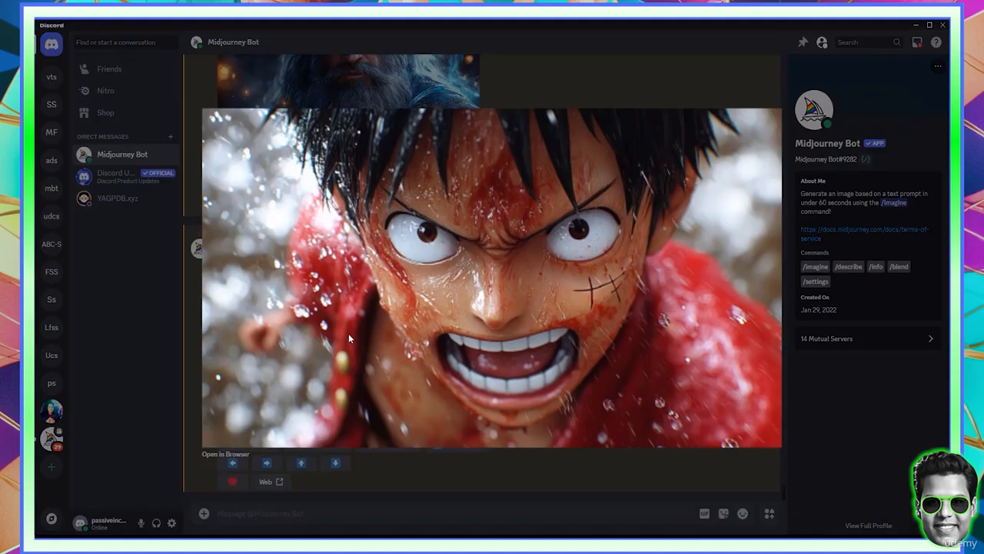
right_click(355, 260)
click(384, 290)
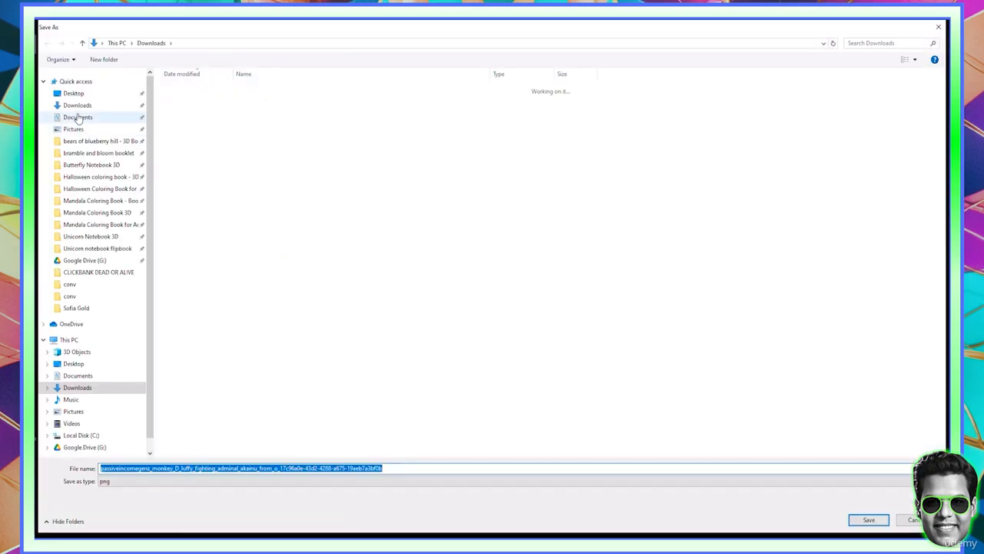
click(76, 106)
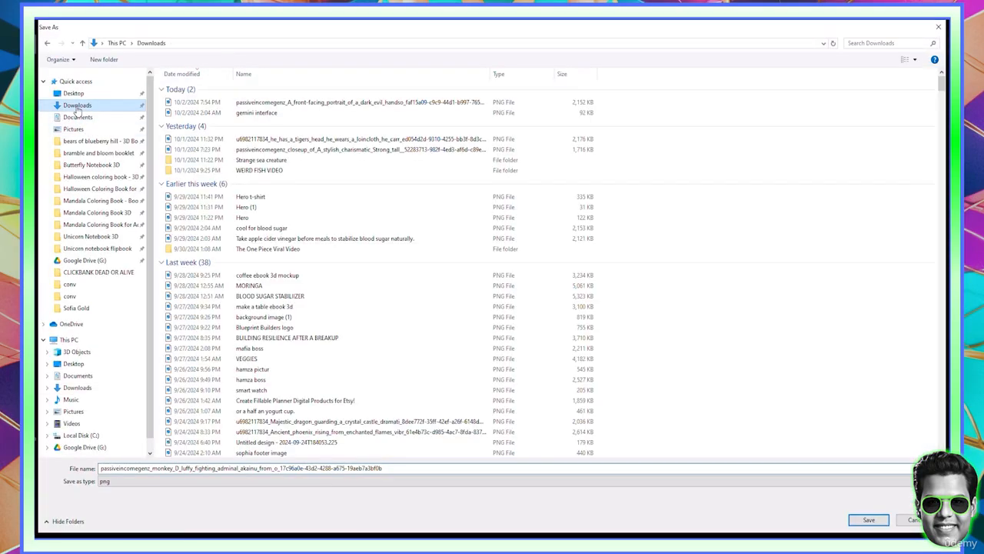
click(867, 520)
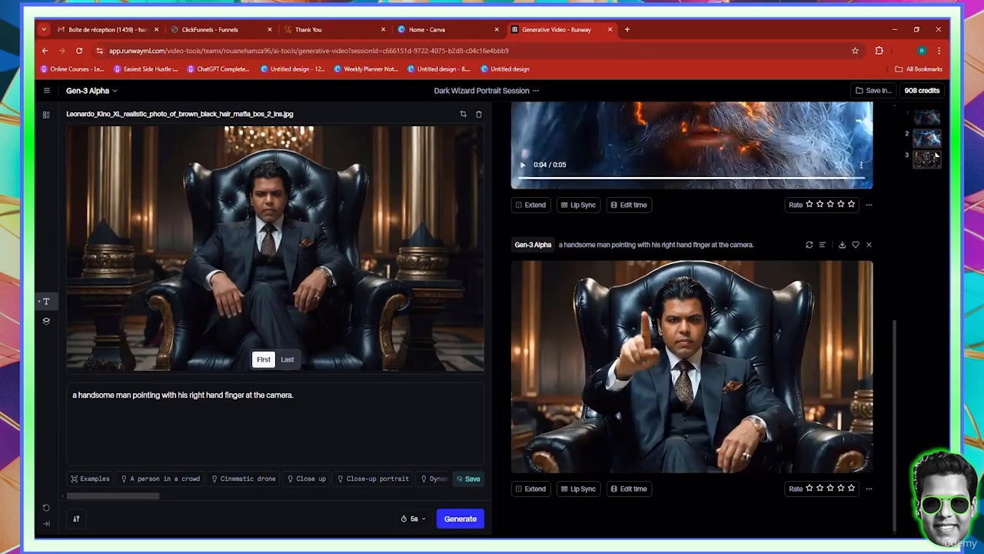
Step: Switch to Runway, remove the mafia boss image from the prompt, and upload the saved Luffy PNG as the first frame
click(478, 116)
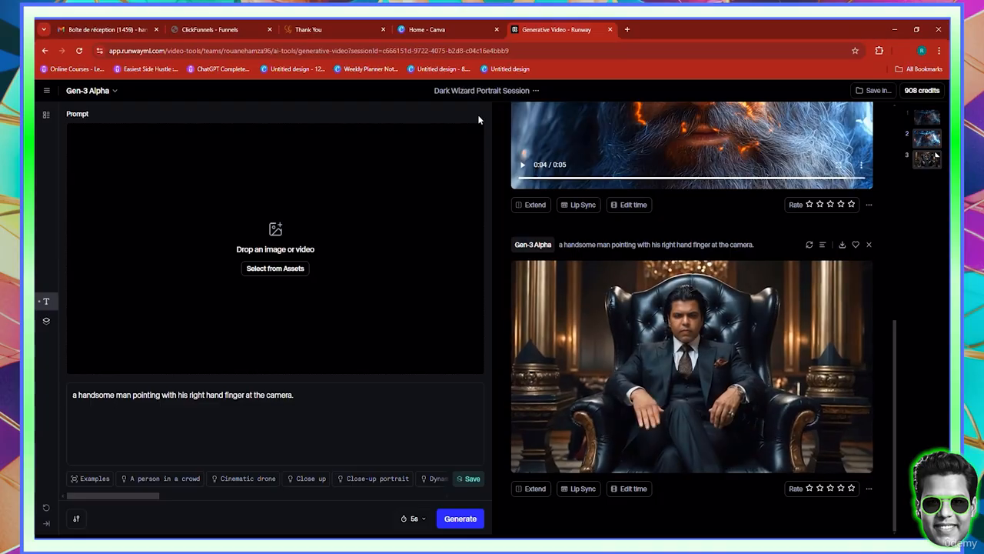
click(259, 271)
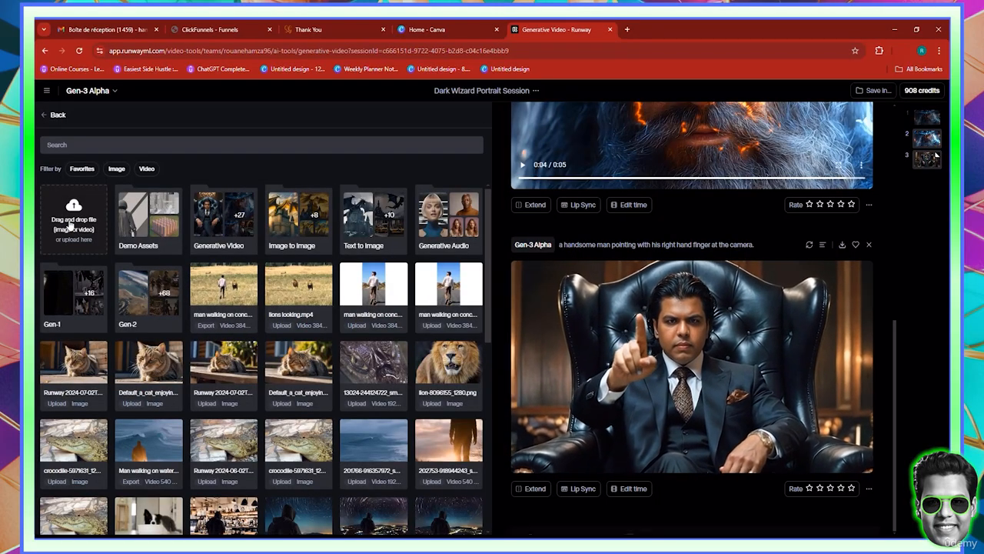
click(71, 223)
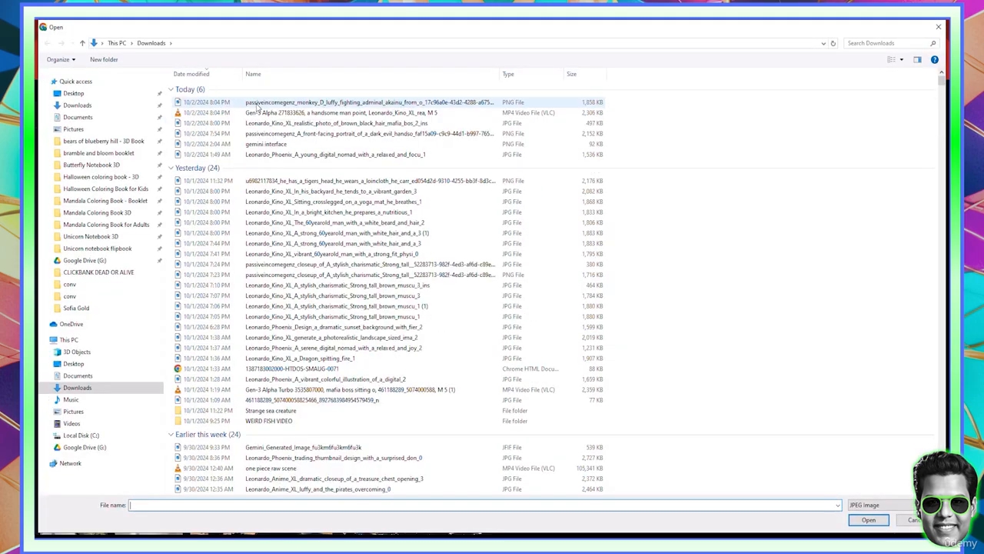
double_click(258, 107)
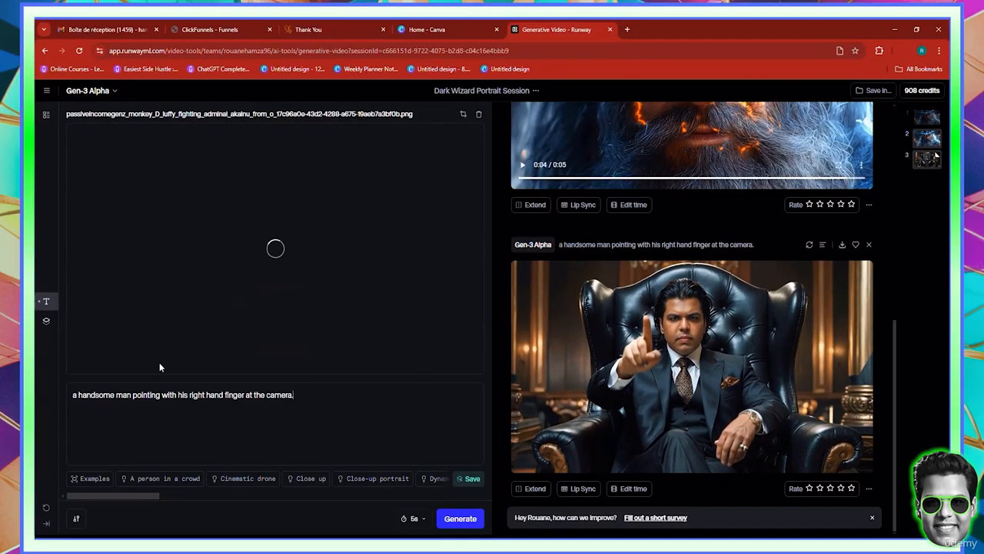
Step: Replace the prompt with "VERY ANGRY CHARACTER WITH ELECTRICITY POWER" and generate a 5-second video with Gen-3 Alpha
key(ctrl+a)
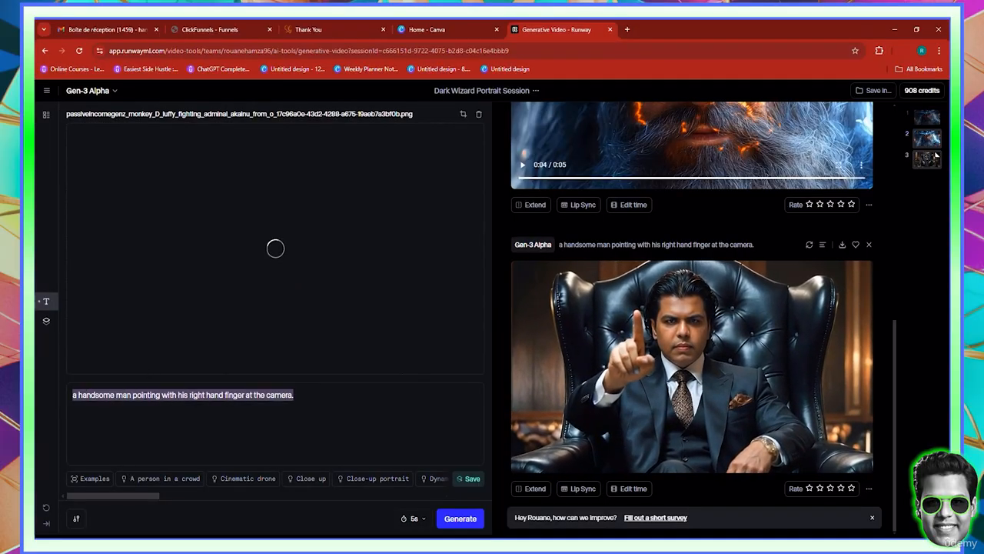
text(VERY ANG)
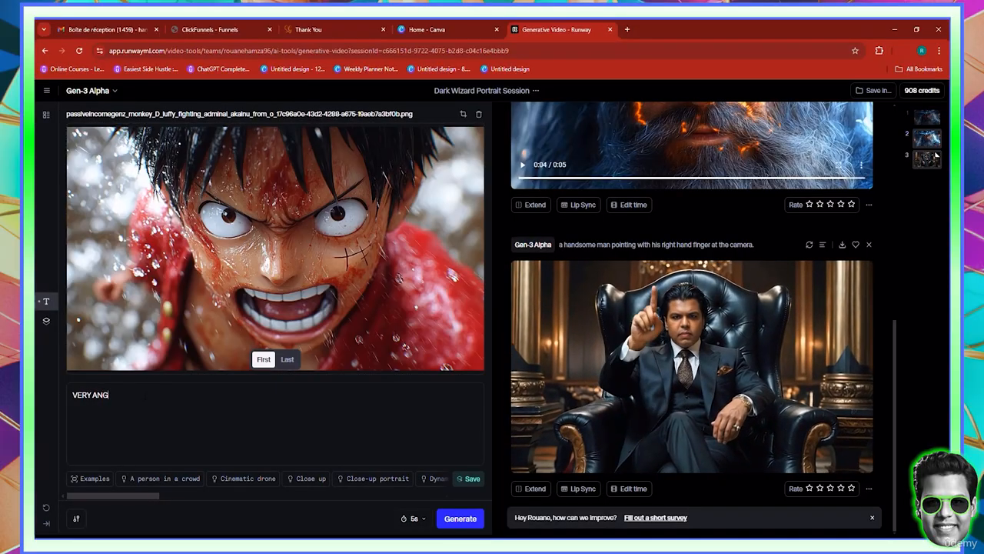
text(RY CHARAC)
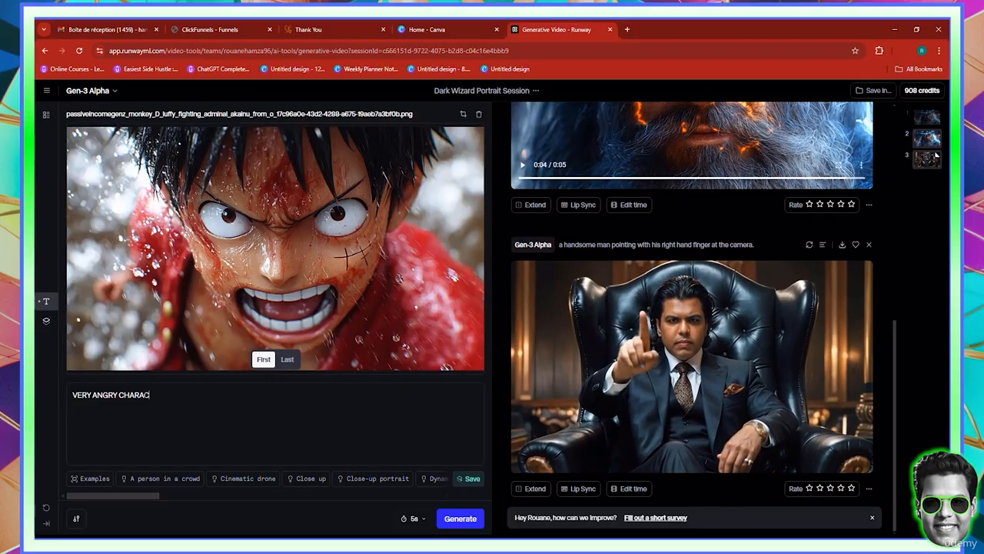
text(TER WITH)
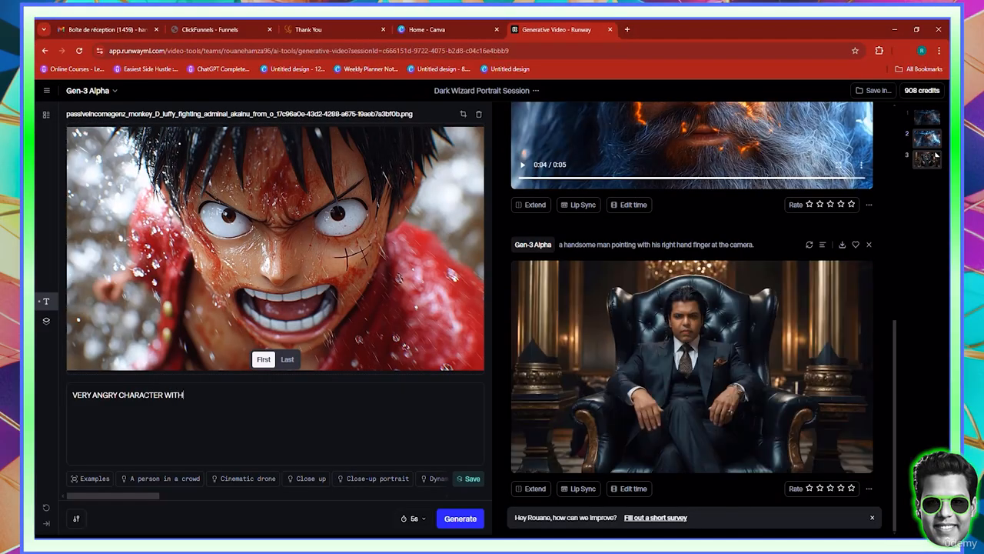
text( ELECTRICITY )
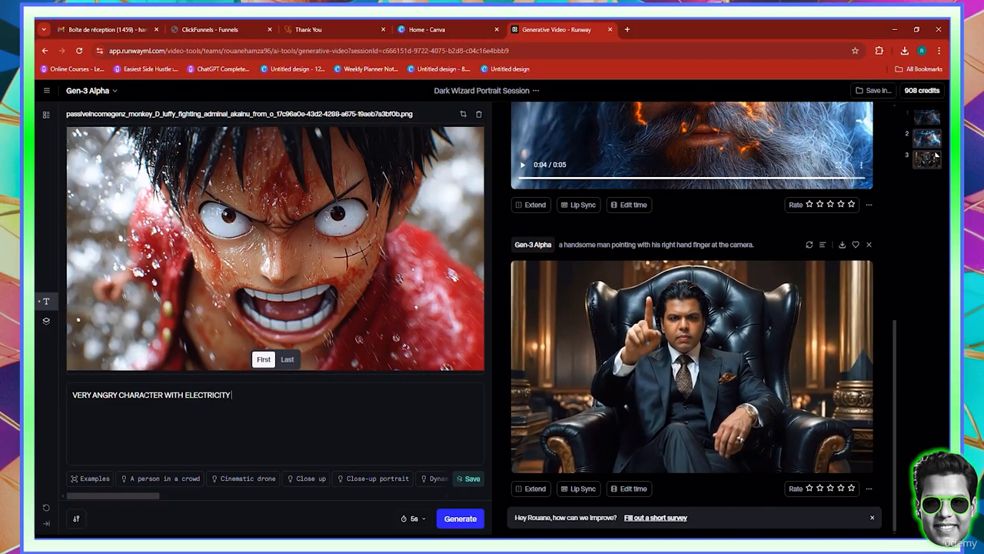
text(POWER)
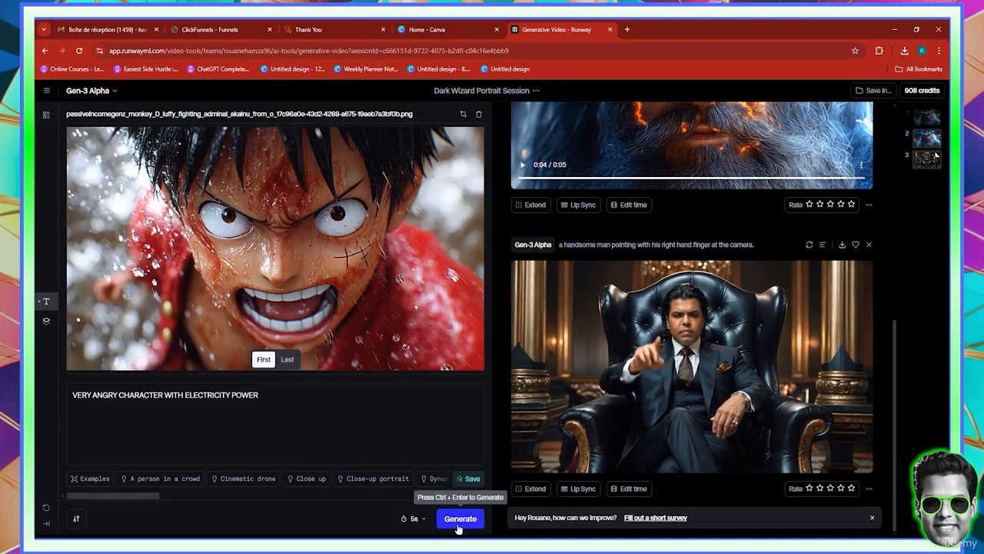
click(457, 525)
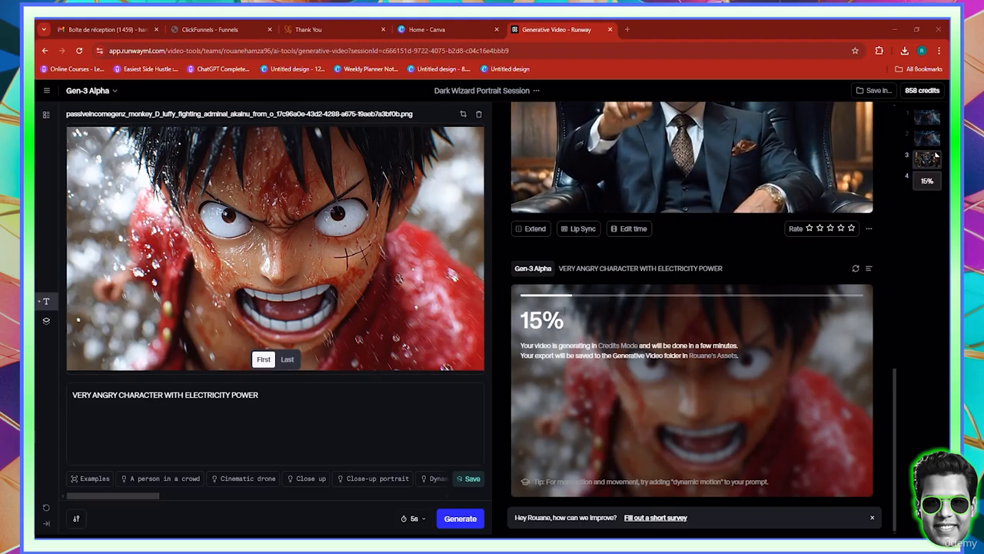
Step: Once the electricity power video is generated, play it in full screen and return to the session
scroll(565, 317, up, 3)
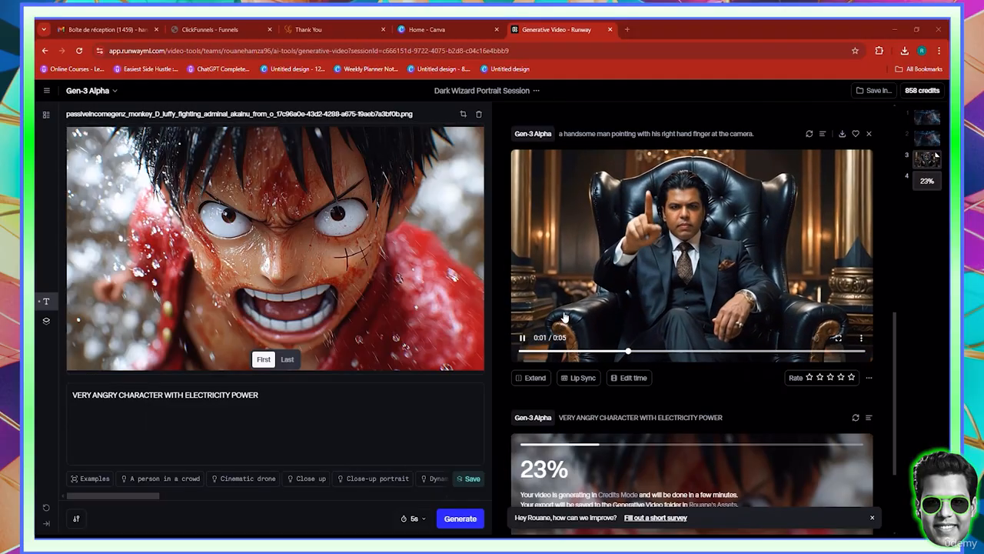
scroll(565, 316, down, 3)
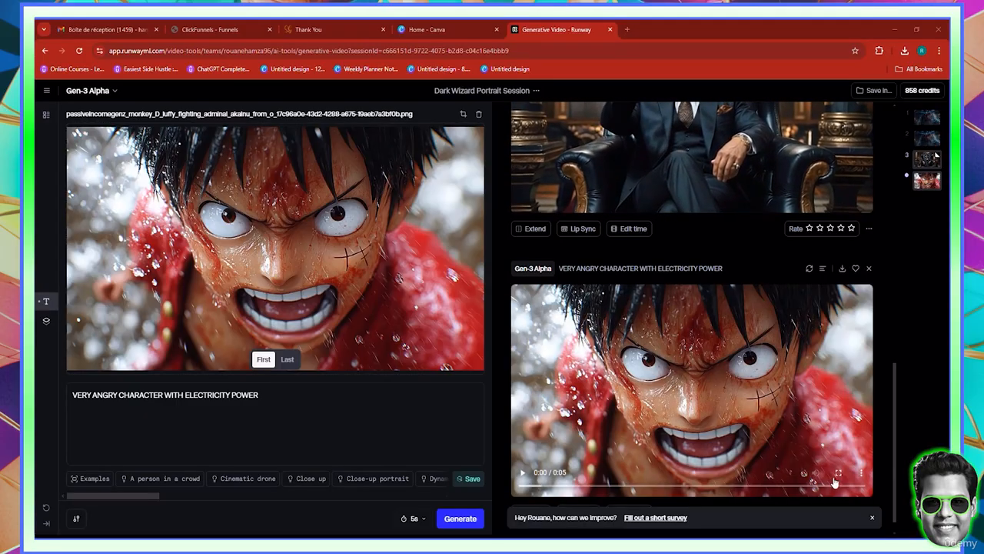
key(F11)
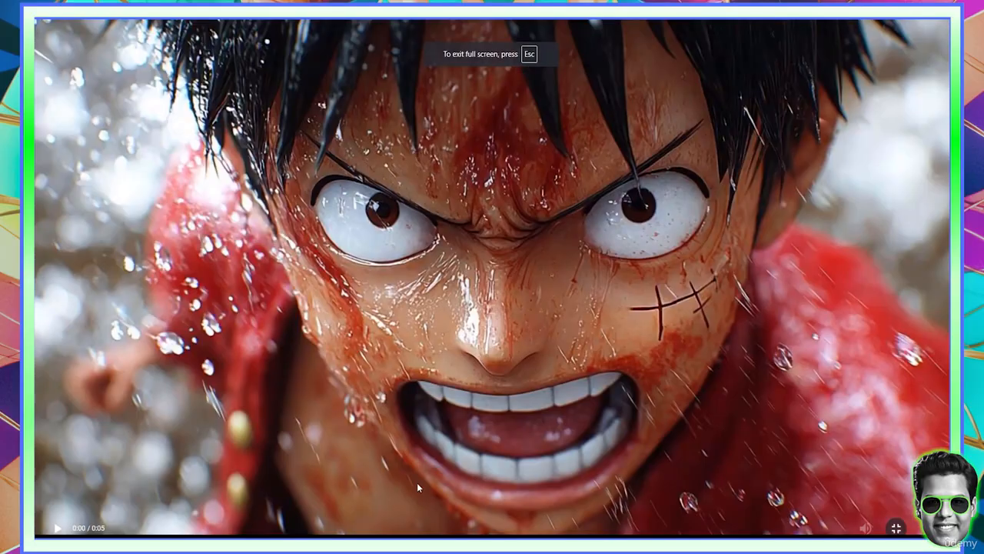
click(56, 528)
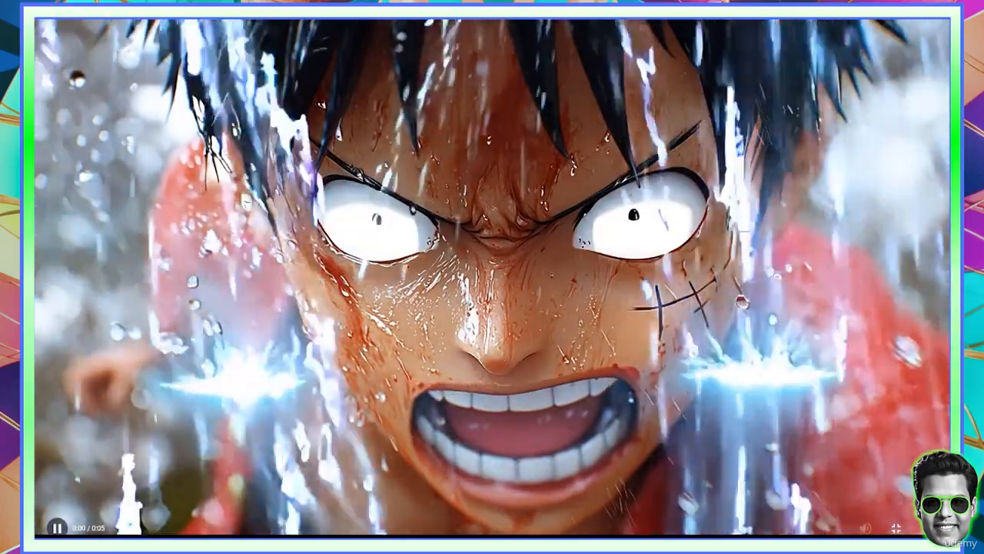
key(Escape)
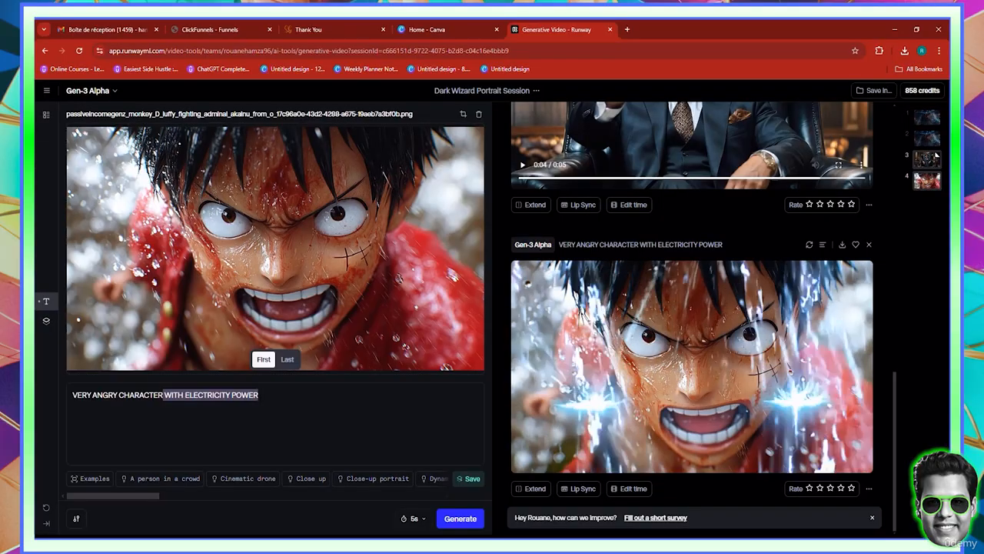
key(F11)
key(Escape)
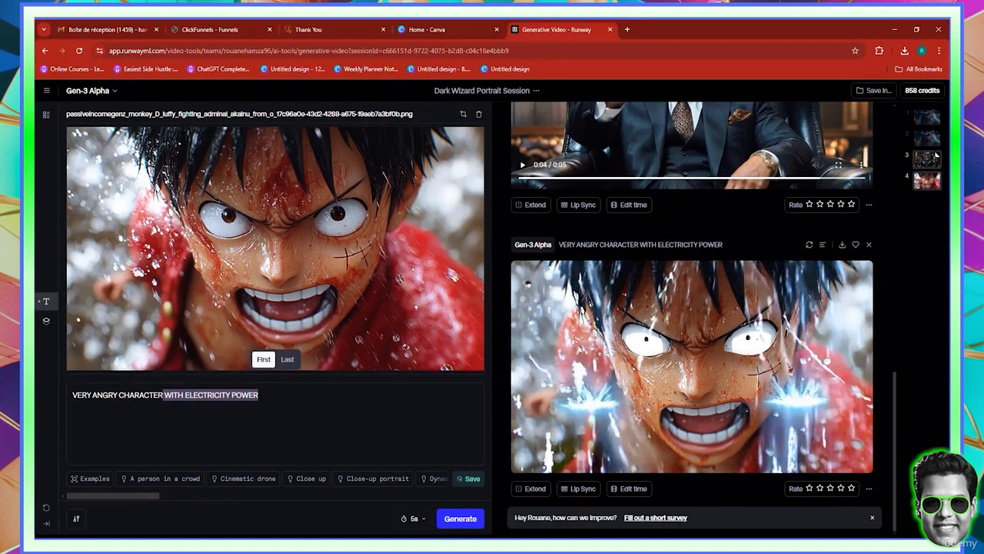
Step: Cut the prompt to "VERY ANGRY CHARACTER", add the preset "Dynamic motion, dynamic blur, 30x speed, unsharp edges.", and generate another 5-second video
key(BackSpace)
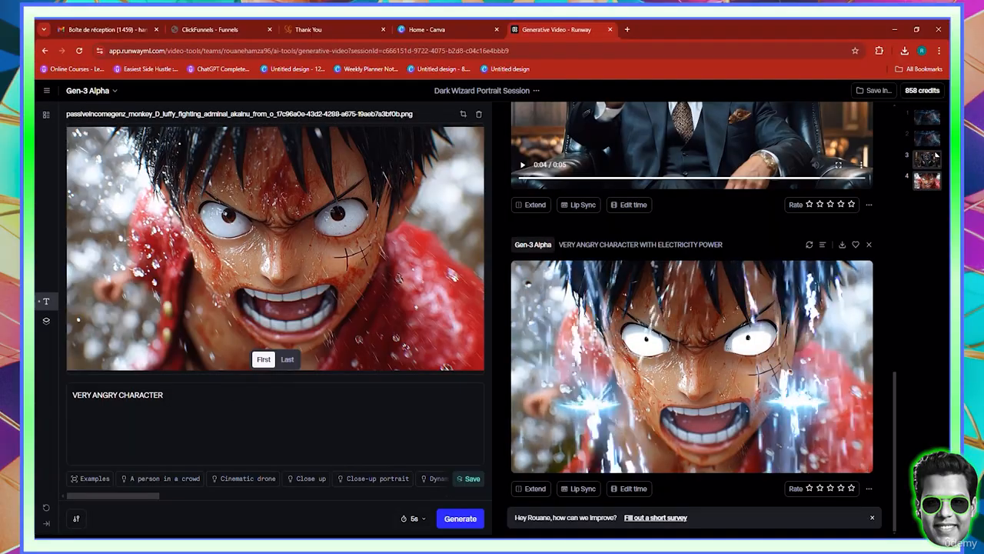
click(434, 479)
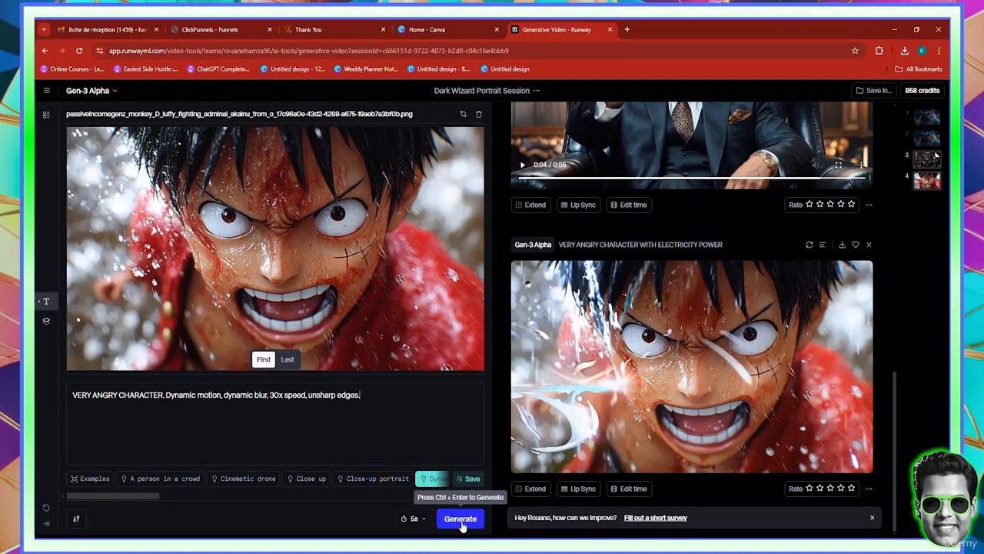
click(460, 519)
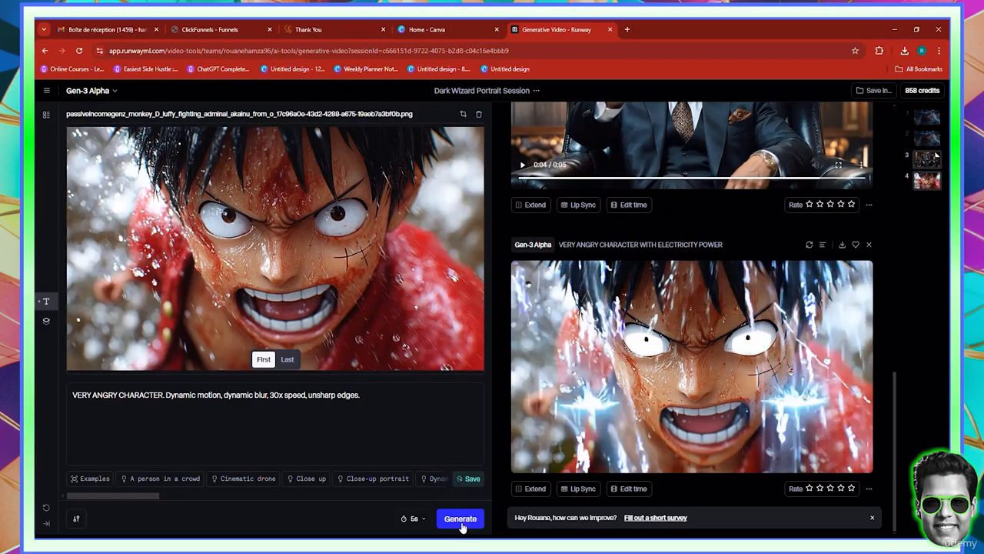
Step: Once the dynamic motion video is generated, watch it in full screen and look back over the session's earlier videos
scroll(728, 380, up, 1)
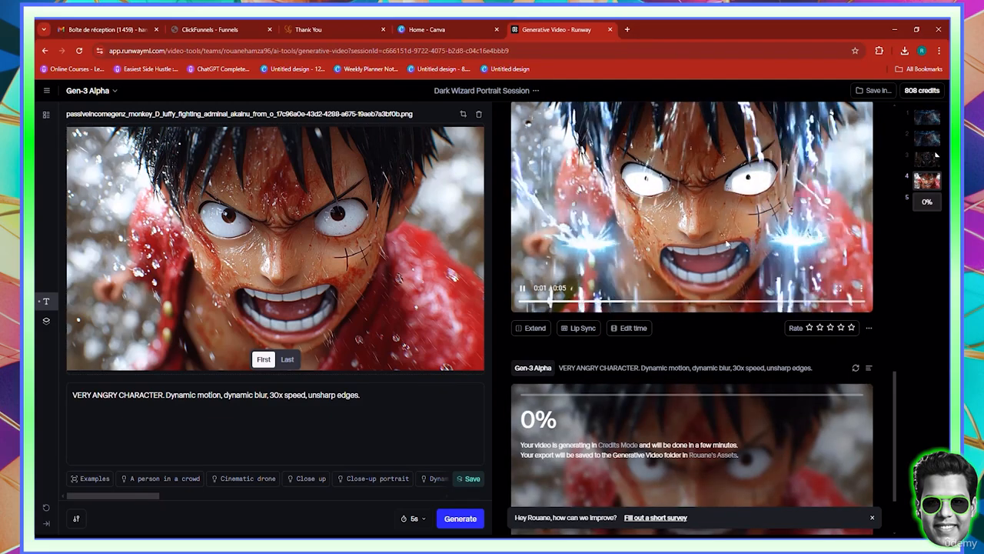
scroll(747, 241, down, 2)
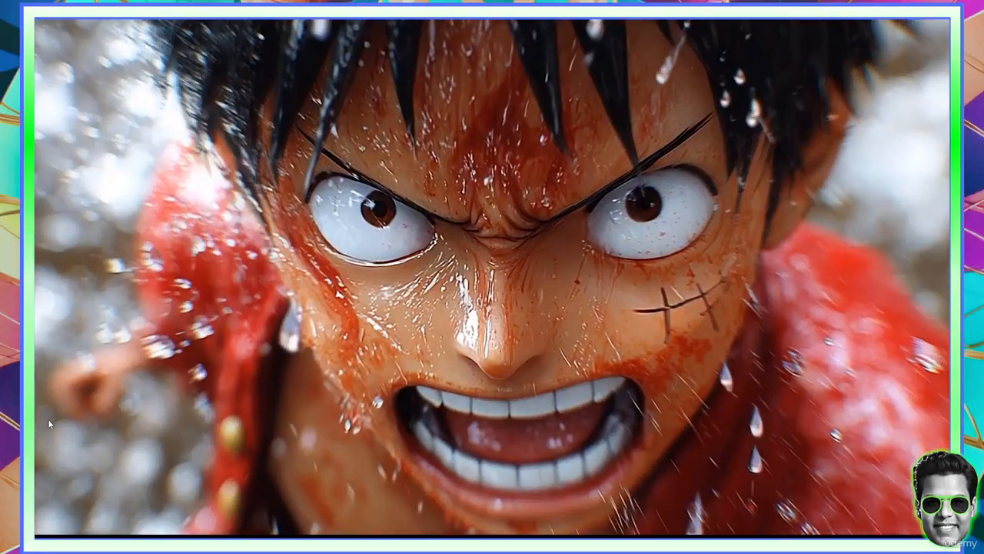
key(Escape)
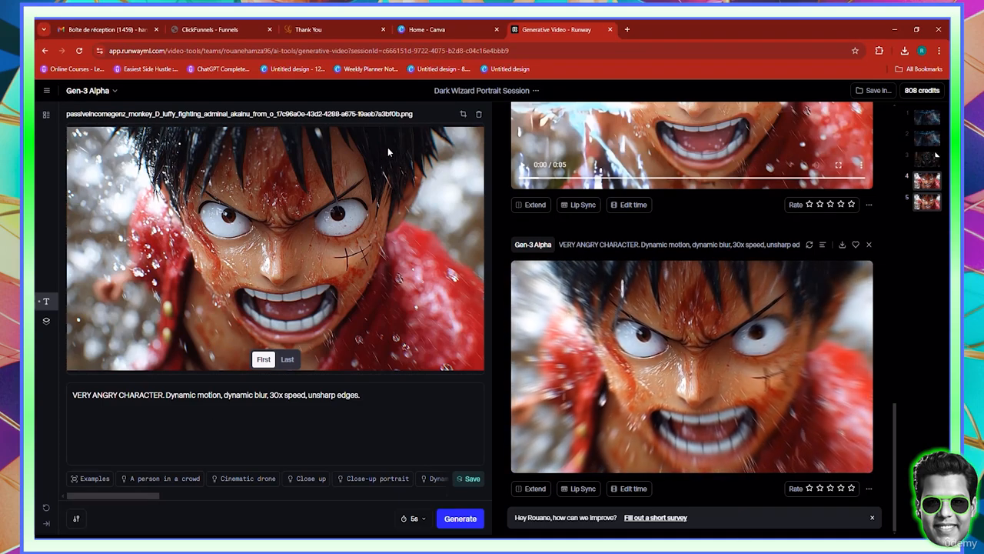
scroll(654, 332, up, 5)
scroll(654, 331, up, 3)
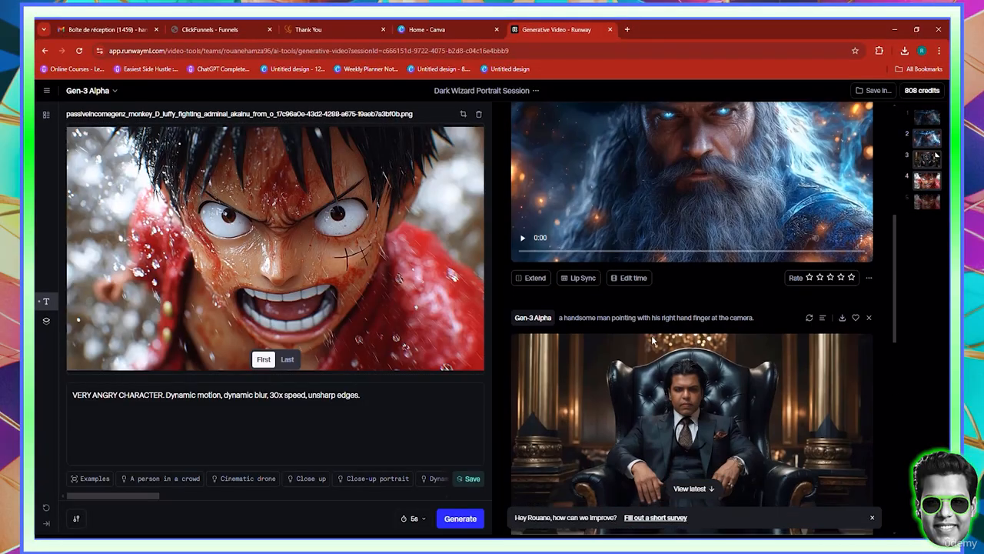
scroll(675, 363, down, 2)
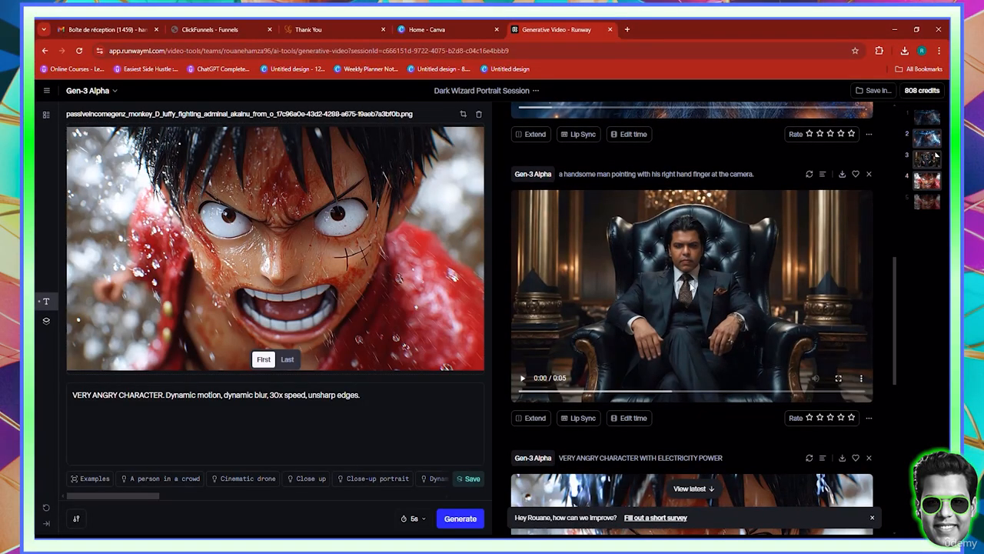
scroll(690, 282, up, 3)
scroll(690, 282, down, 2)
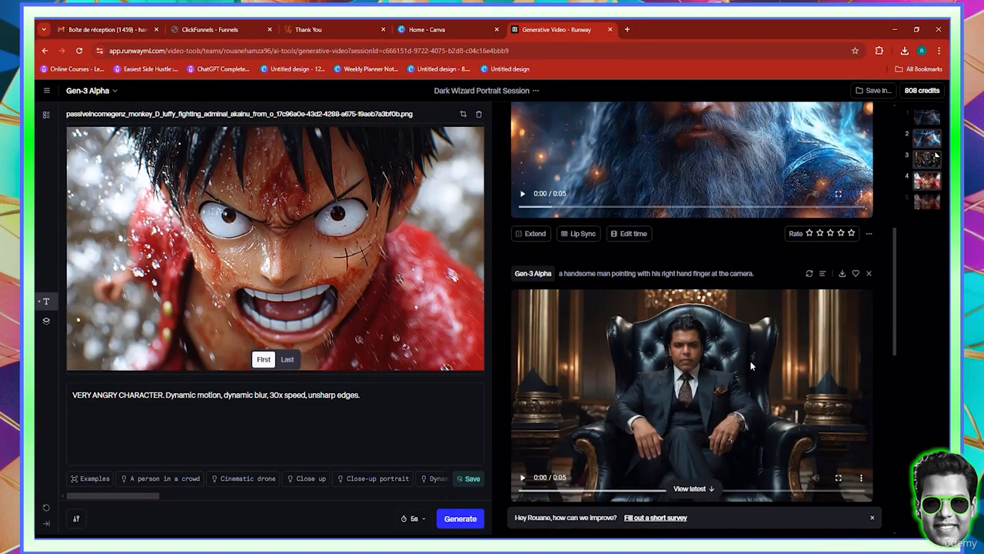
Step: Switch to Discord and generate Midjourney images with the prompt "LION WALKING FRONT CAMERA VIEW LOOKING STRONG, --ar 16:9 --s 1000 --q 2 --v 6.1"
scroll(751, 366, down, 1)
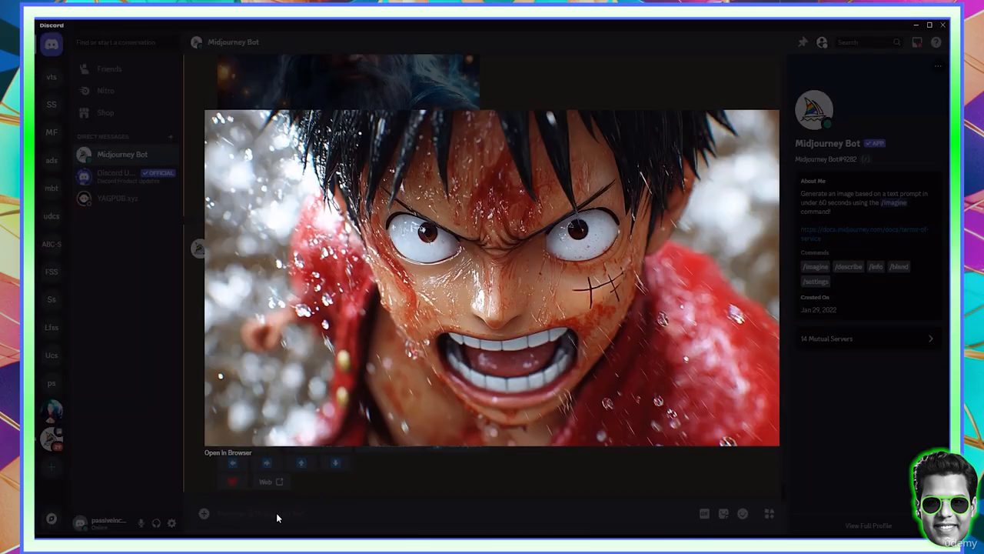
click(277, 518)
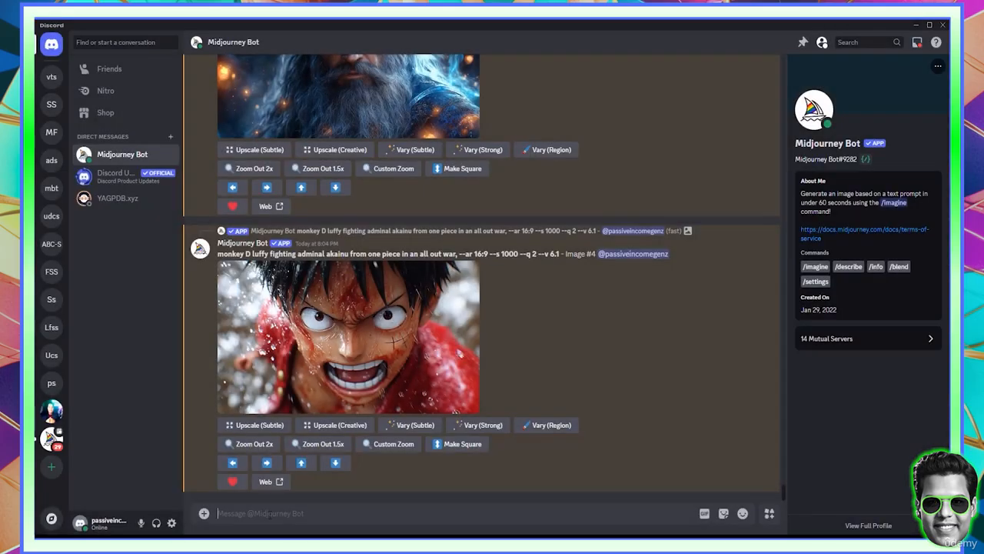
text(/)
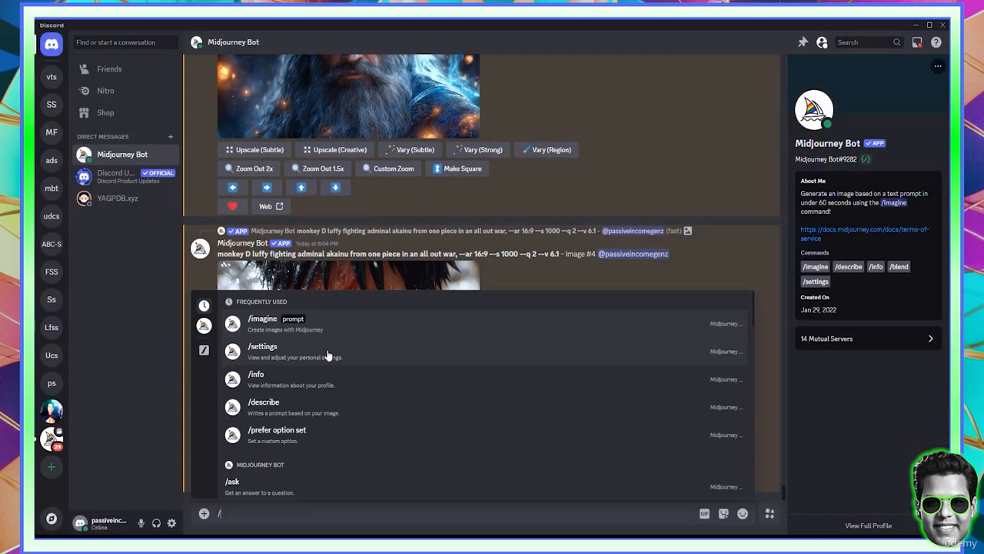
key(Return)
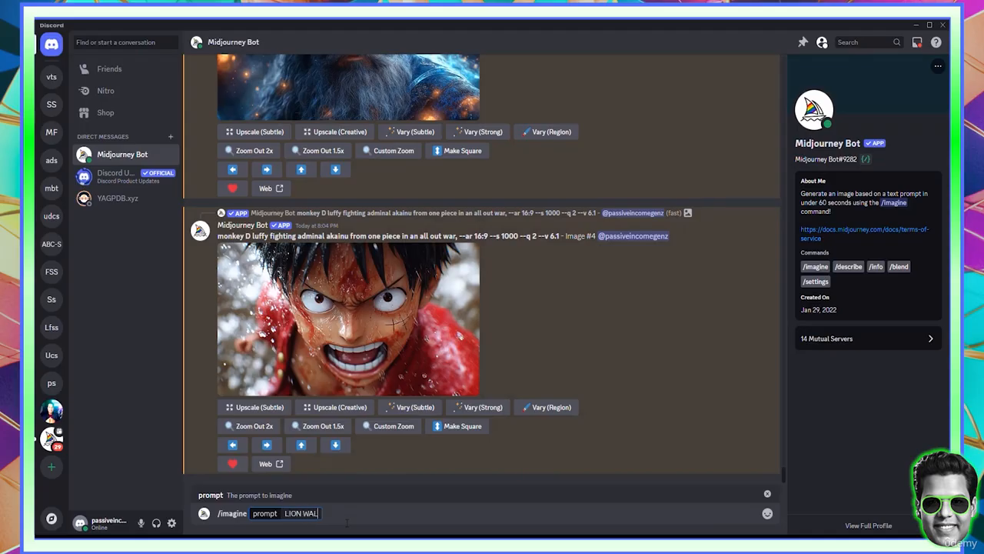
text(LION WALKING FRONT CAMERA S)
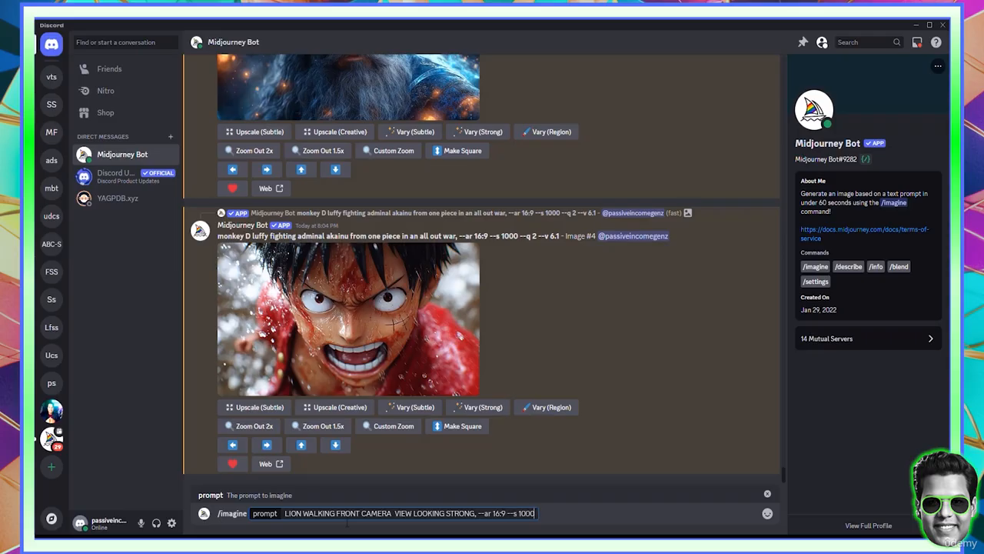
key(Return)
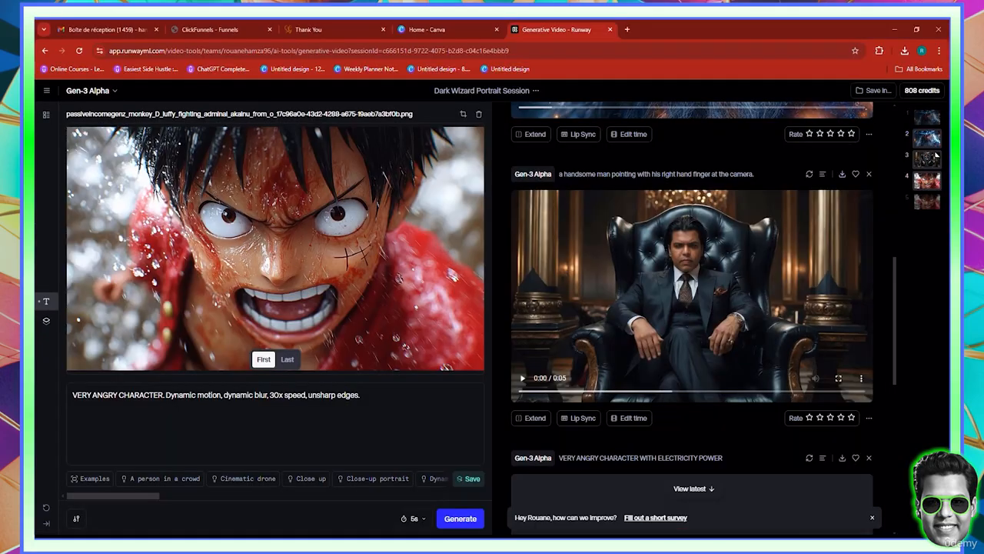
Step: Switch back to Runway, replace the prompt with "Lion hunting", and remove the angry character's input image
scroll(678, 365, down, 6)
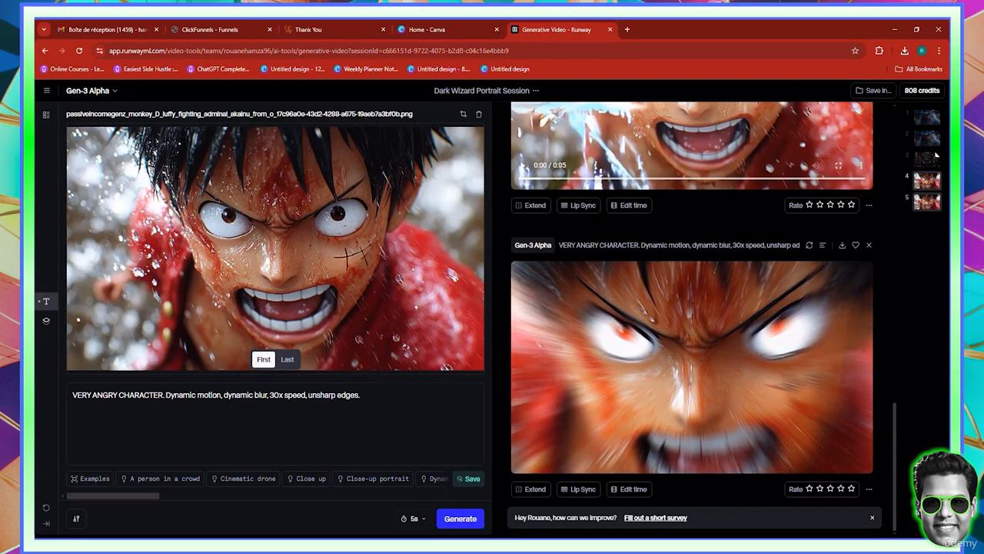
click(393, 381)
key(ctrl+a)
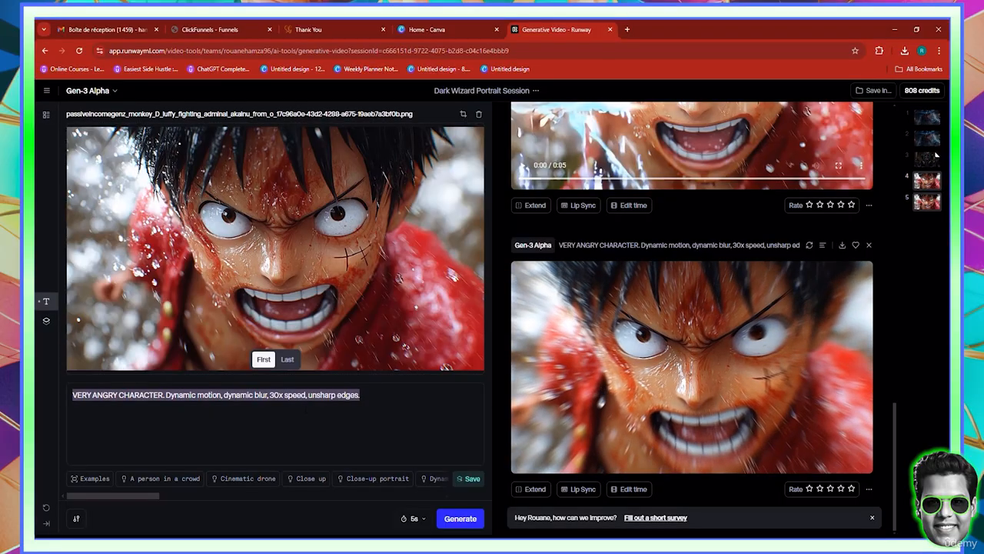
text(Lion hiu)
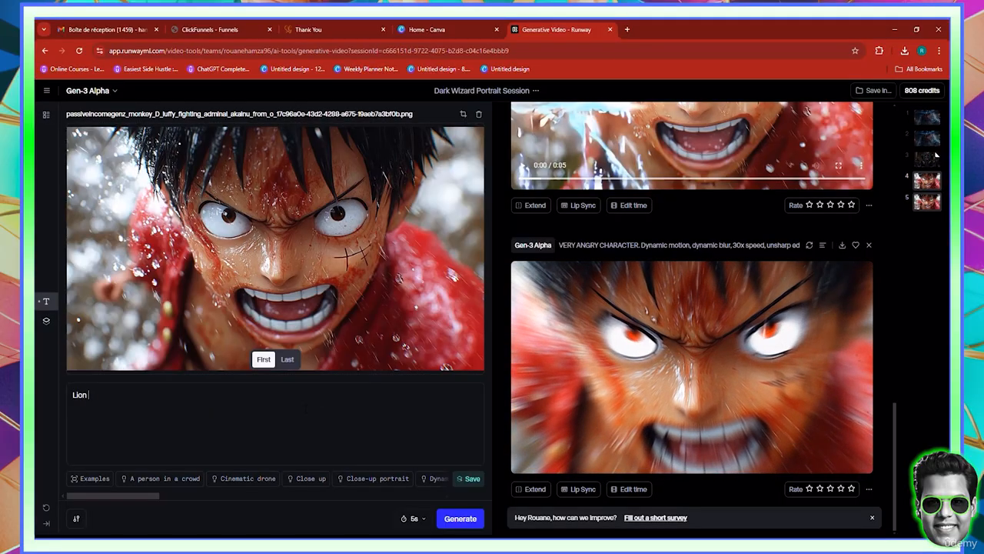
key(BackSpace)
key(BackSpace)
text(unting)
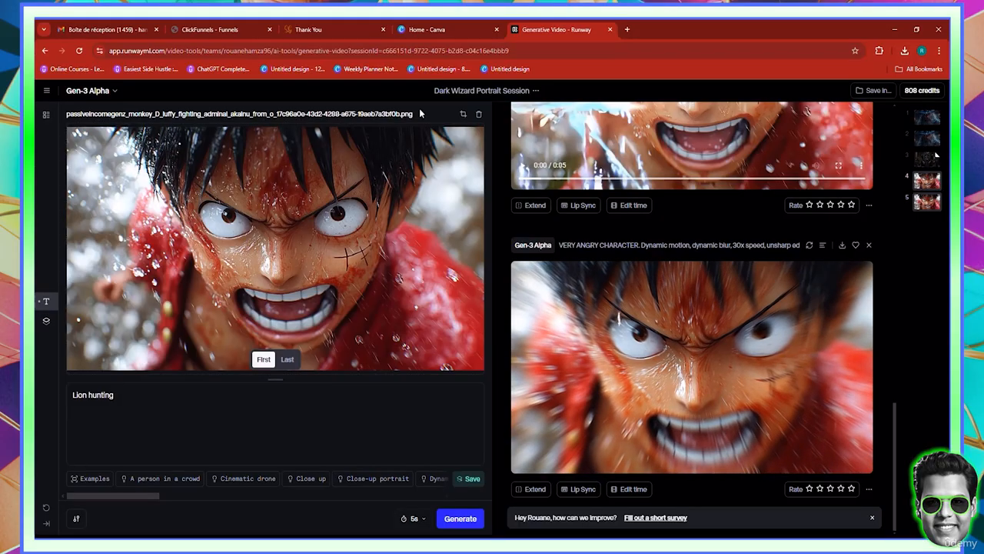
click(478, 116)
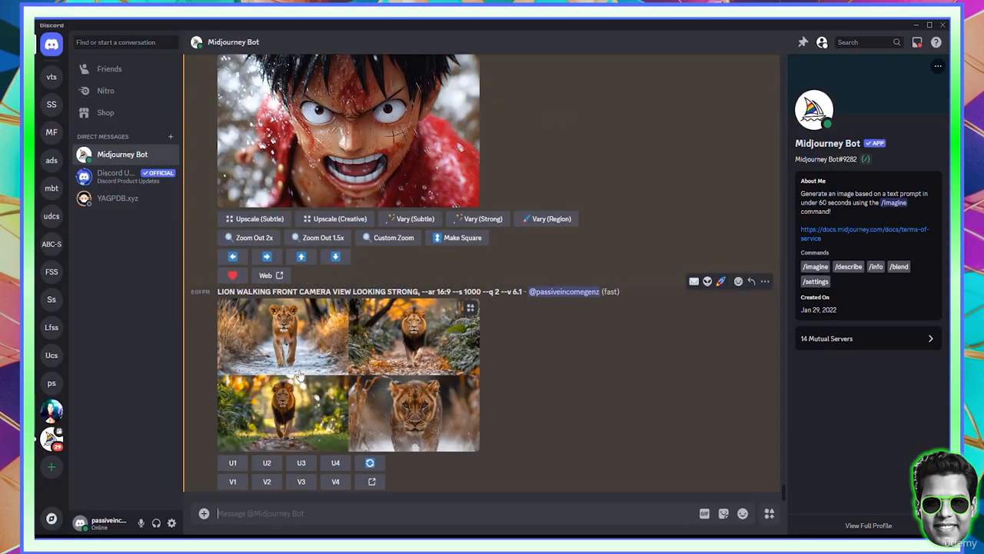
Step: Switch to Discord, view the generated lion grid enlarged, and upscale the fourth image
click(300, 375)
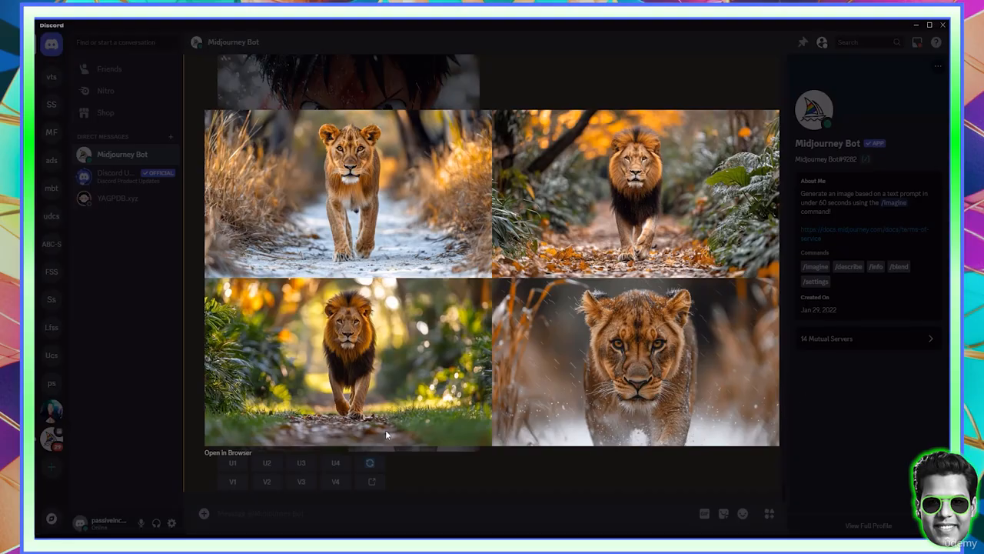
key(Escape)
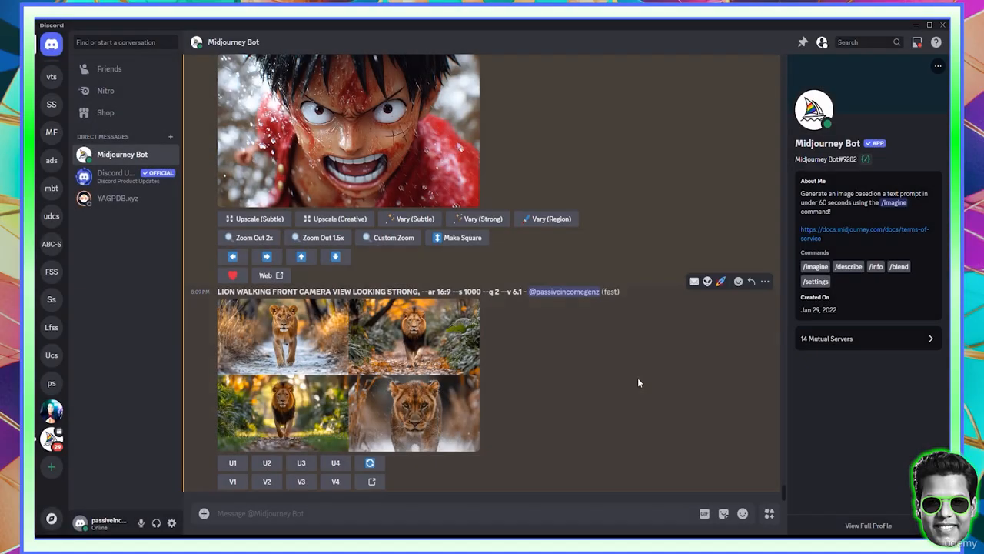
click(346, 461)
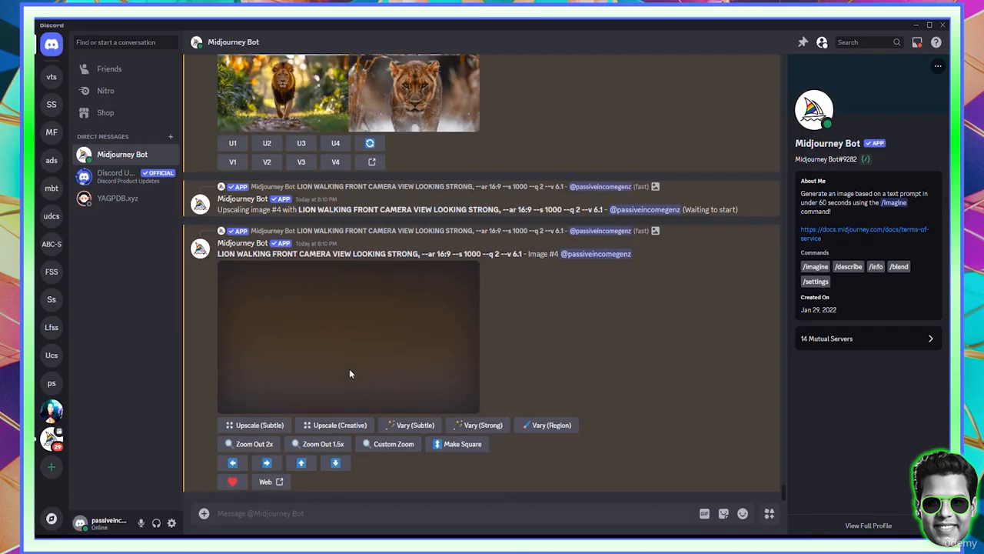
Step: Enlarge the upscaled lion image and save it as a PNG in the Downloads folder
click(336, 342)
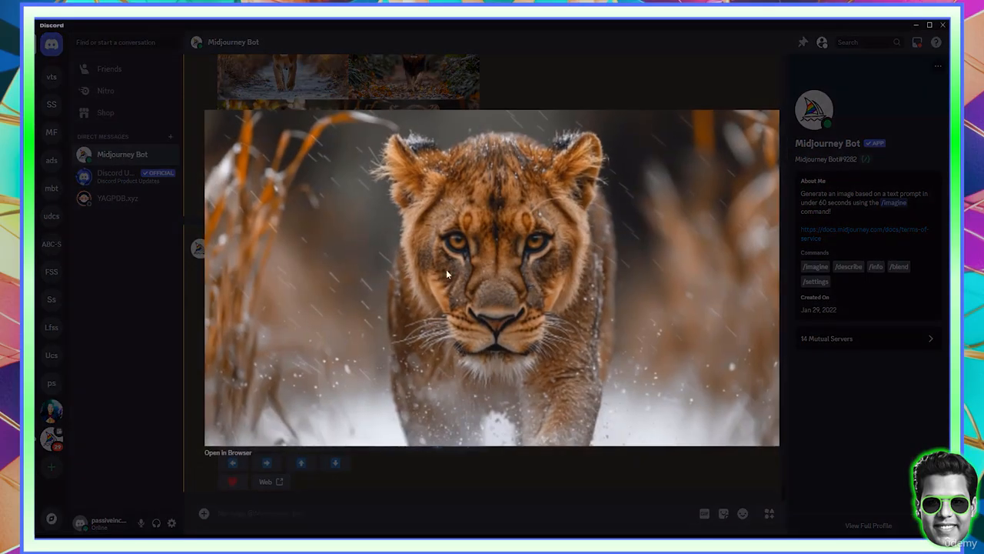
right_click(499, 263)
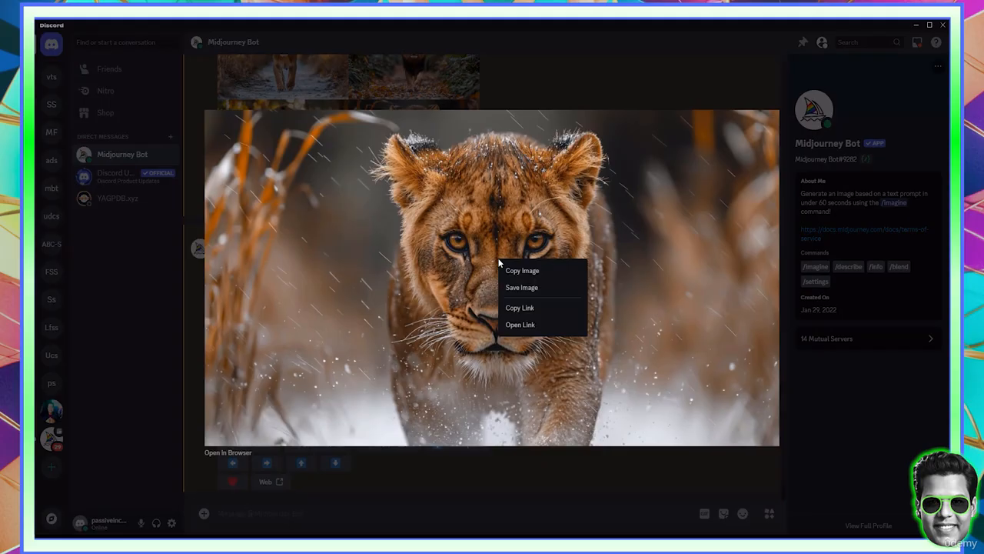
click(529, 287)
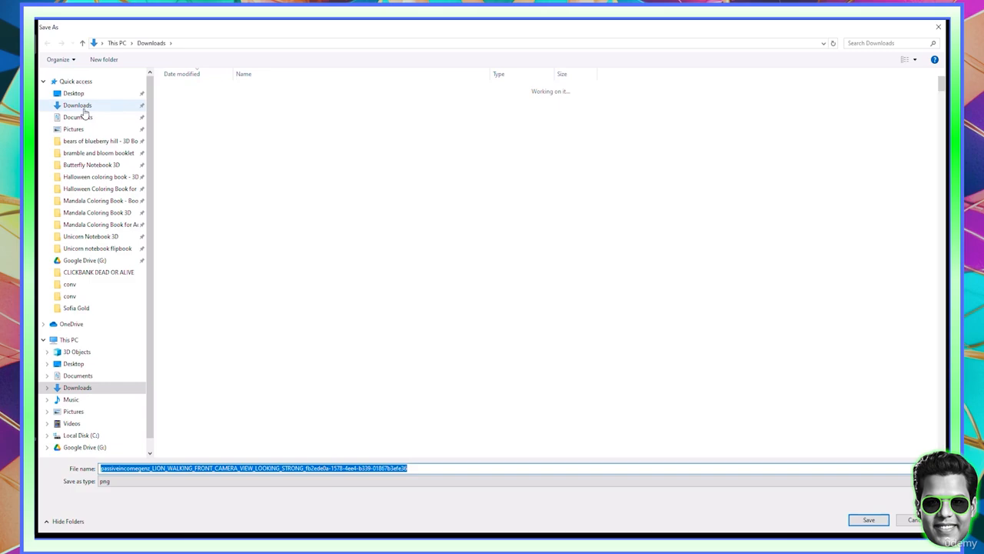
click(114, 106)
click(868, 520)
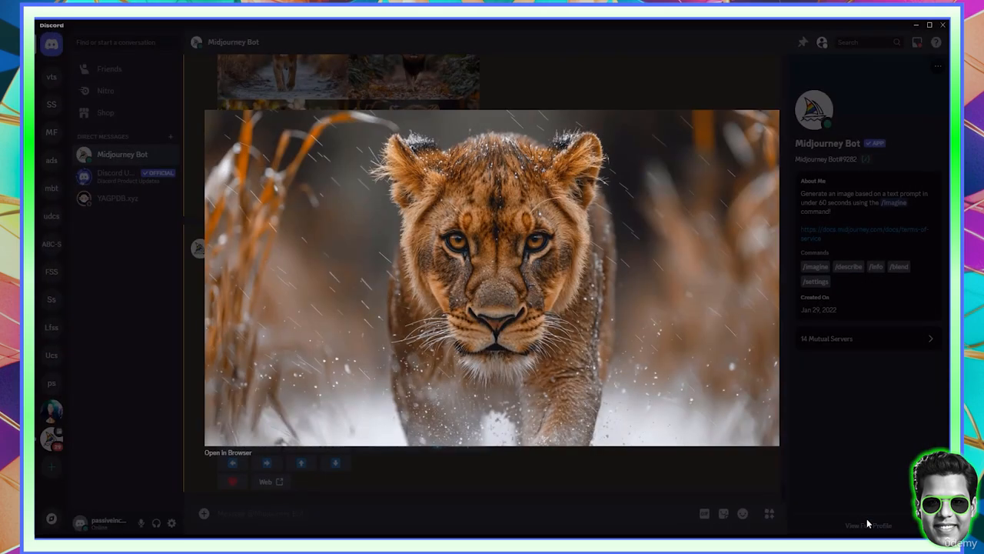
click(822, 443)
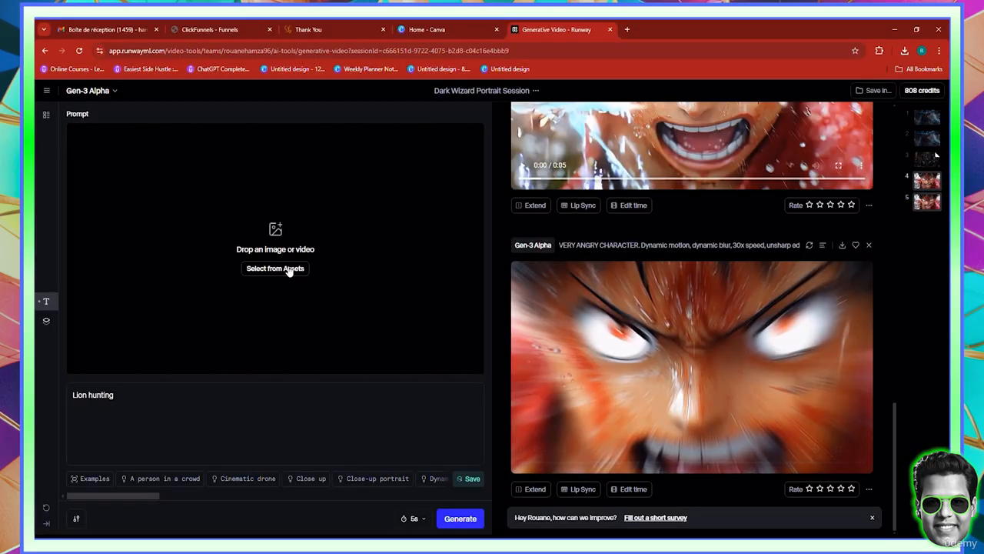
Step: Switch to Runway, load the saved lion image from Downloads as the first frame, and generate a 5-second video with Gen-3 Alpha
click(290, 271)
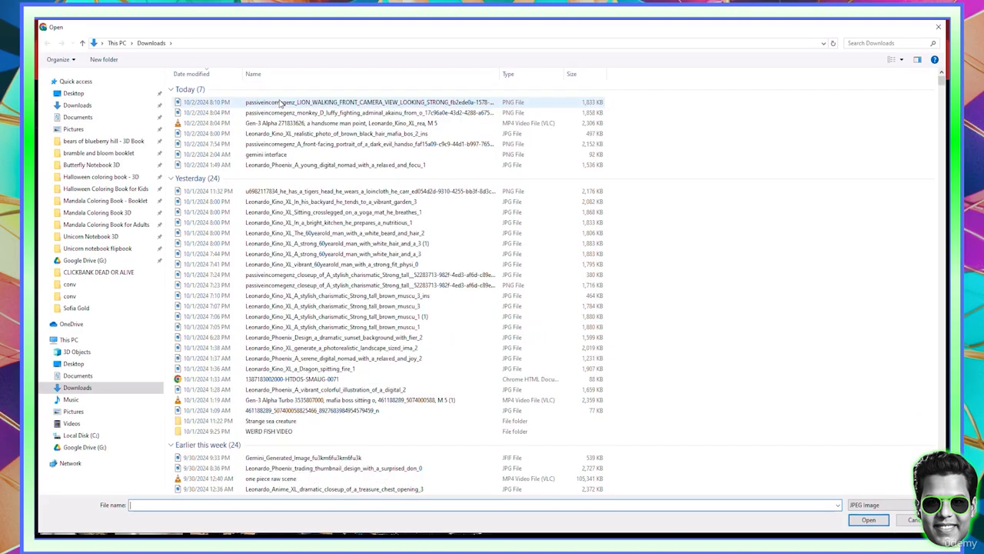
double_click(280, 102)
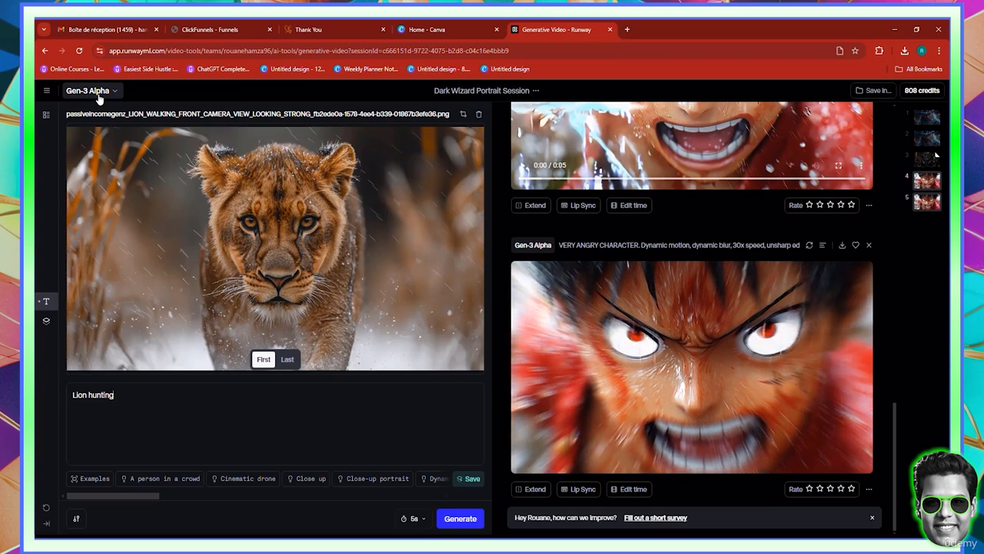
click(461, 519)
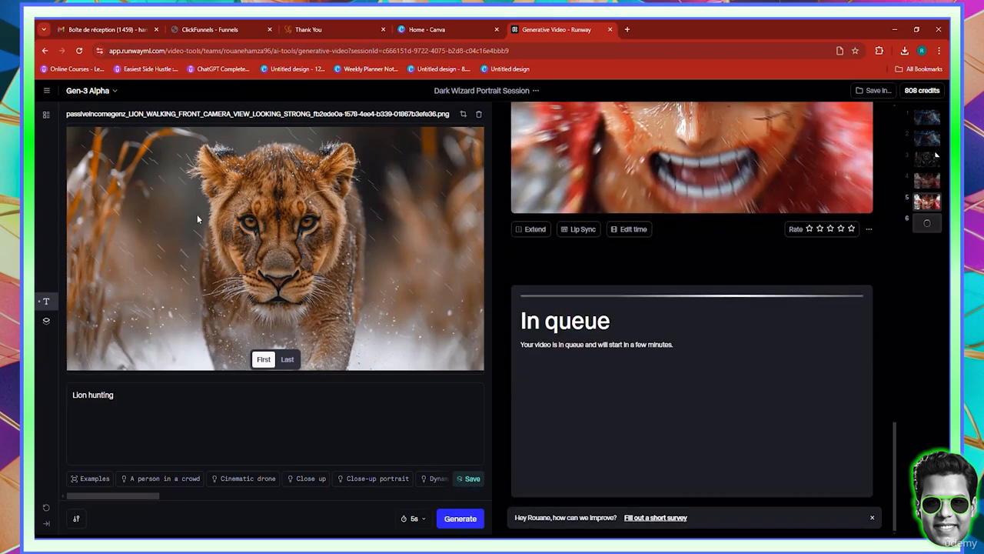
Step: Check the list of available video models, and close the Thank You and ClickFunnels browser tabs
click(98, 93)
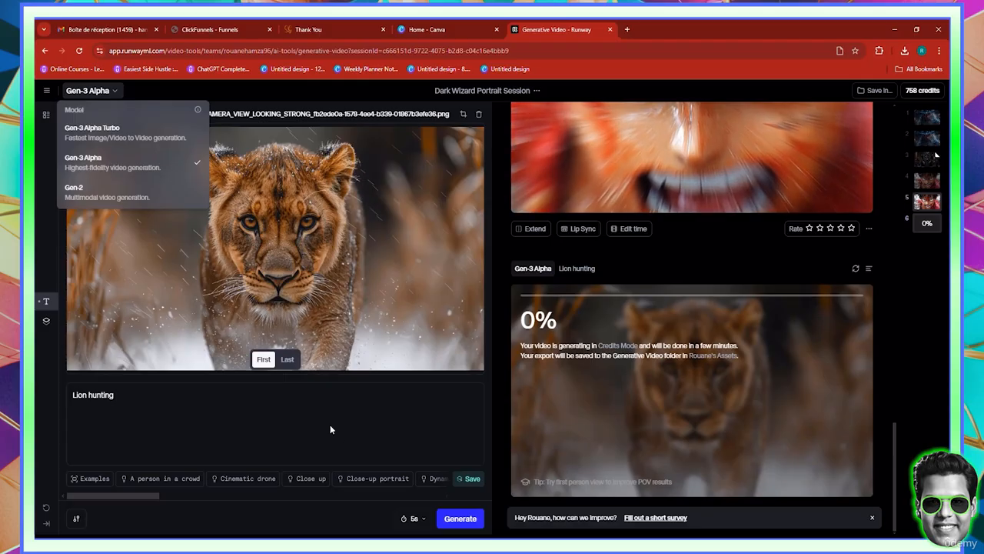
click(243, 407)
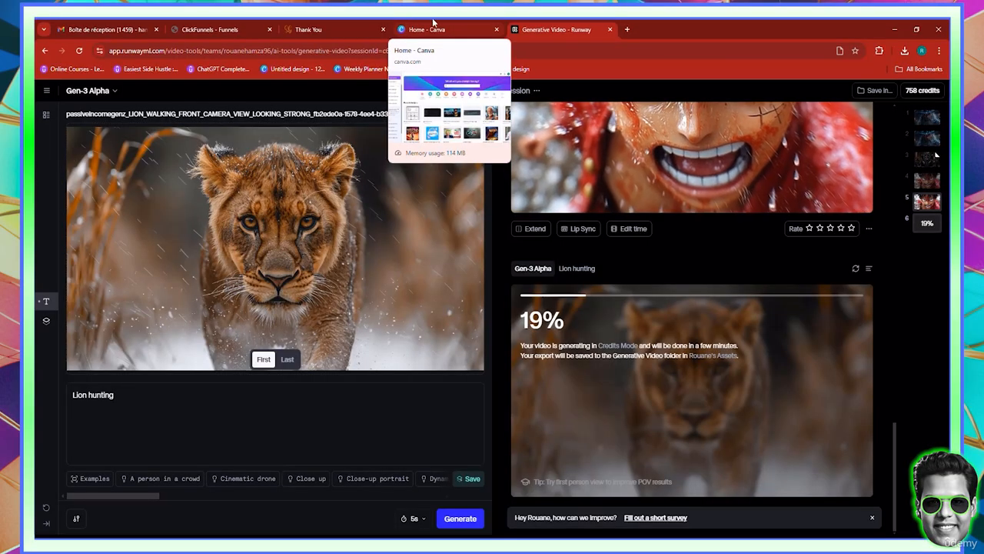
click(384, 30)
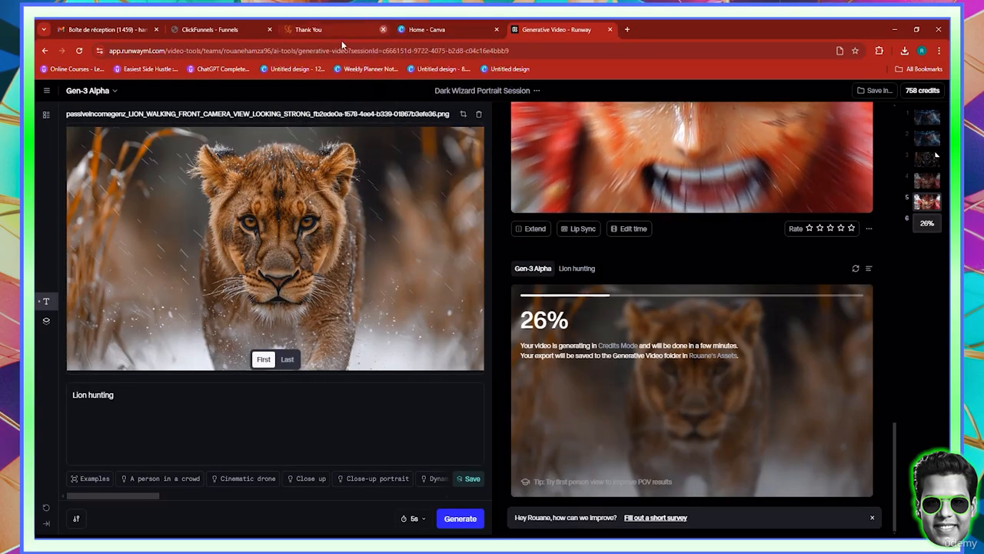
click(268, 31)
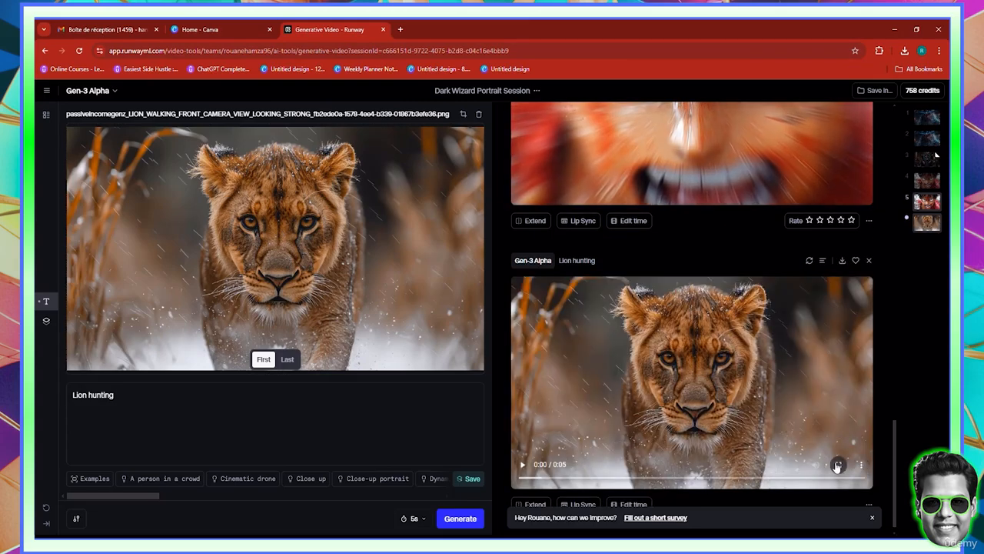
Step: Once the lion hunting video is generated, play it in full screen and return to the session
key(F11)
click(838, 404)
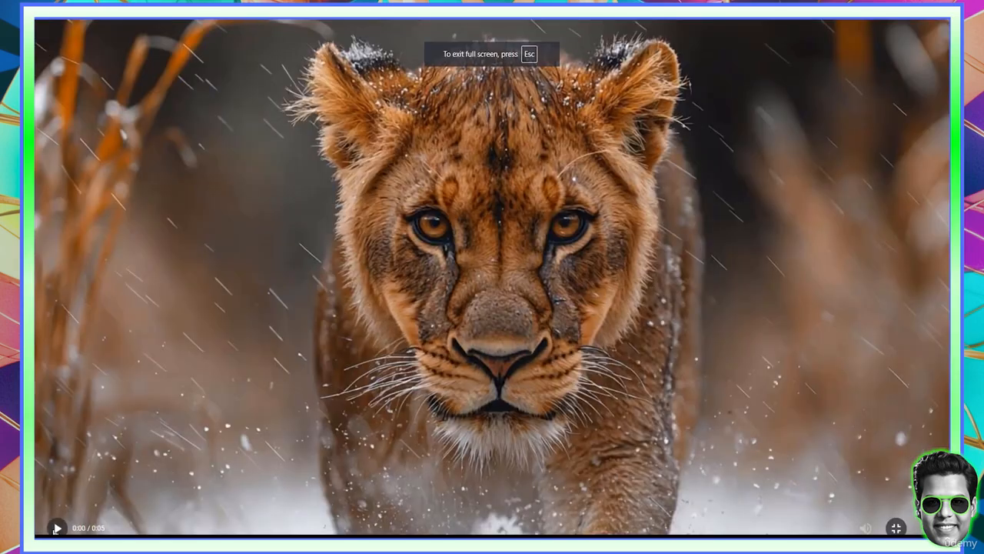
click(56, 528)
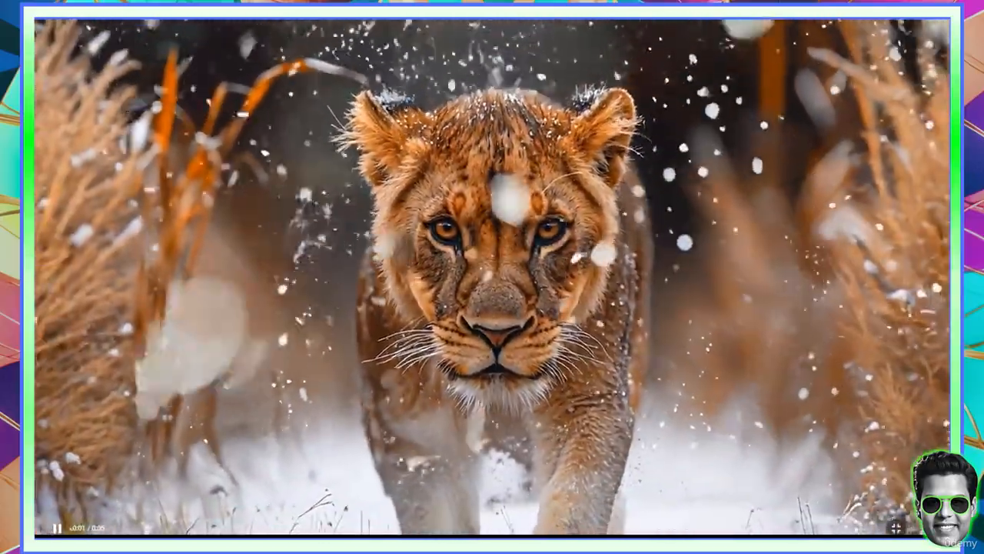
key(Escape)
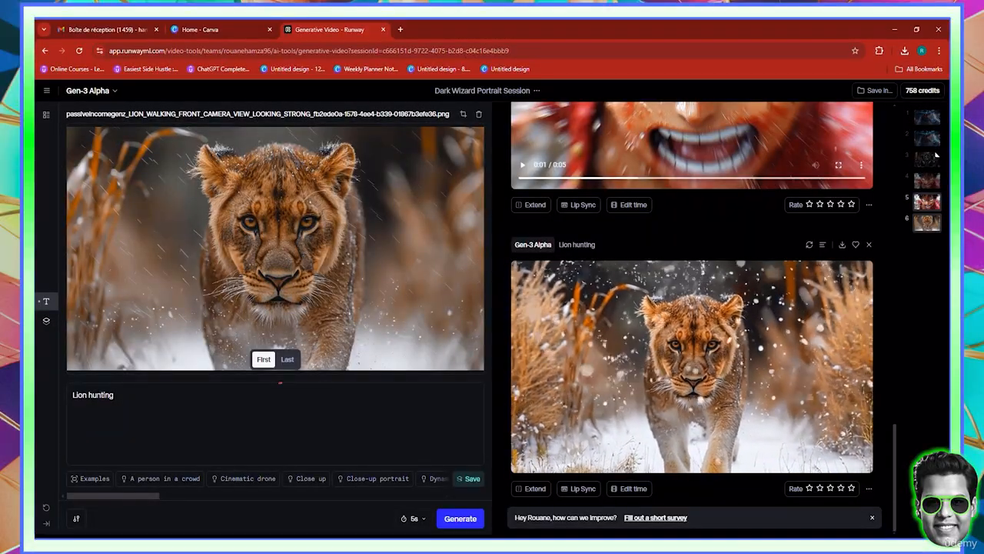
Step: Select the word "hunting" in the lion video's prompt
double_click(101, 394)
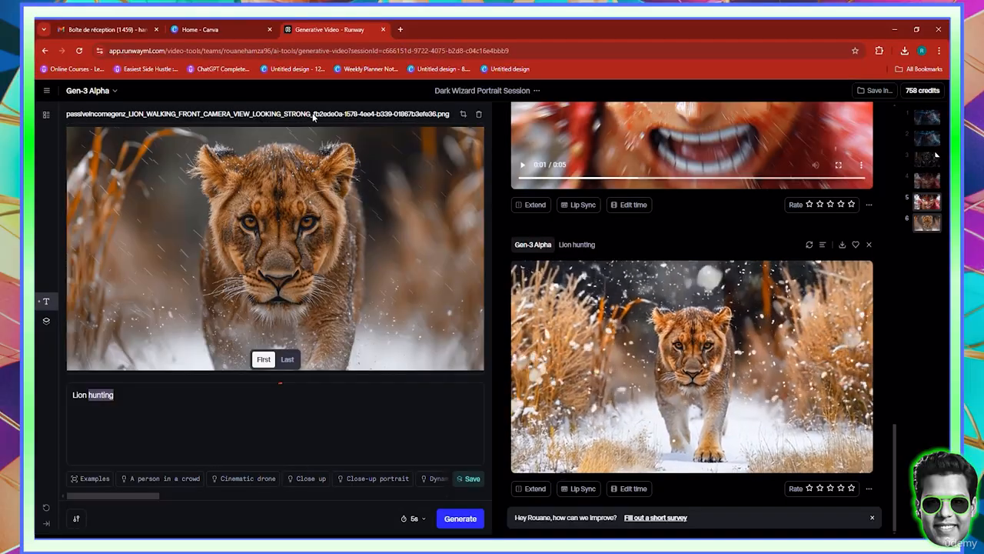